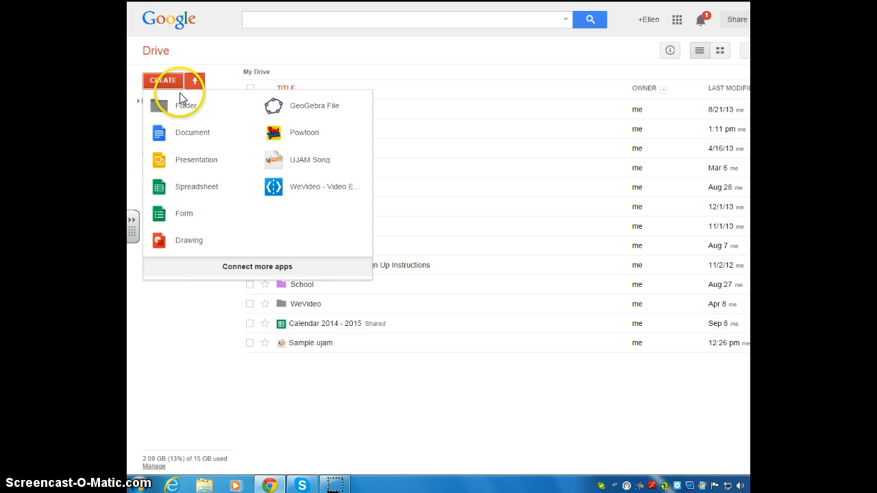
# Step: Launch a new UJAM Song from Google Drive's create list
pyautogui.click(305, 161)
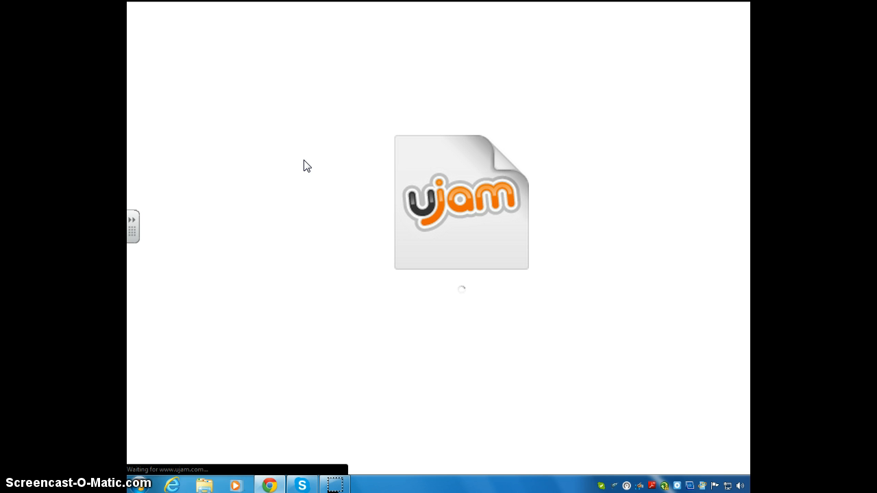
# Step: Start a song from a vocal recording, allow microphone access, and begin recording
pyautogui.click(291, 124)
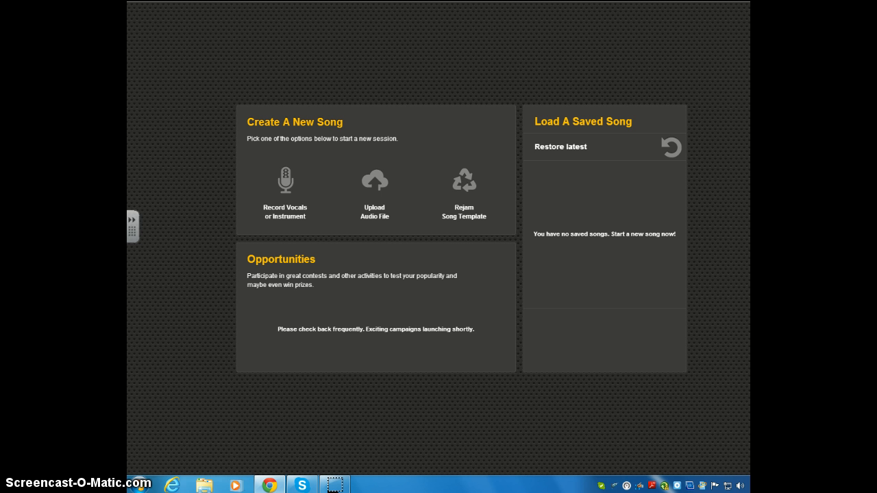
pyautogui.click(285, 193)
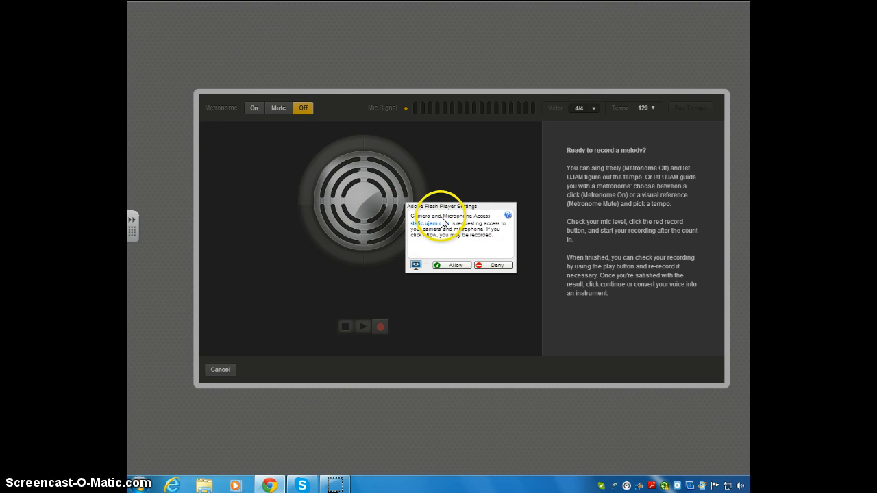
pyautogui.click(456, 267)
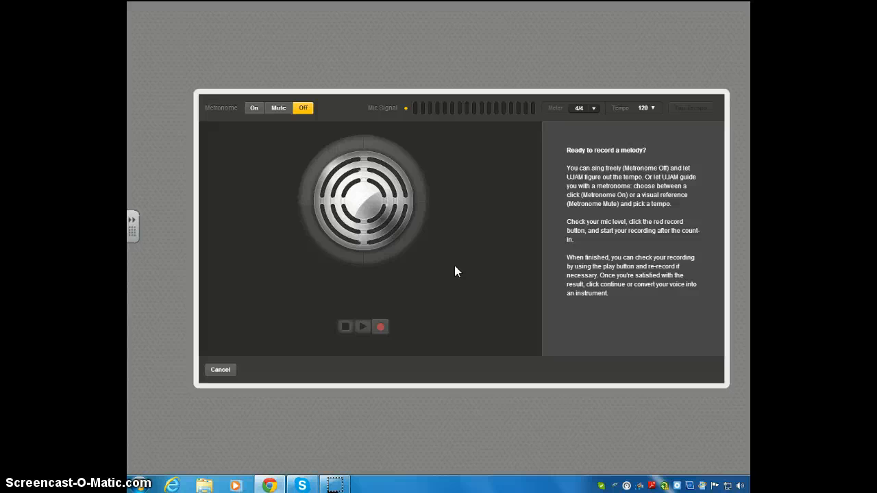
pyautogui.click(380, 327)
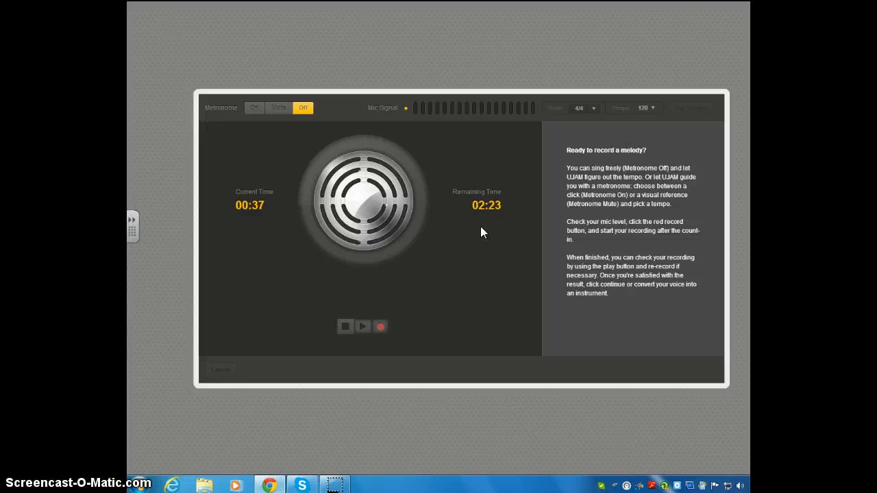
# Step: Stop the vocal take so UJAM processes it and detects tempo 93
pyautogui.click(345, 329)
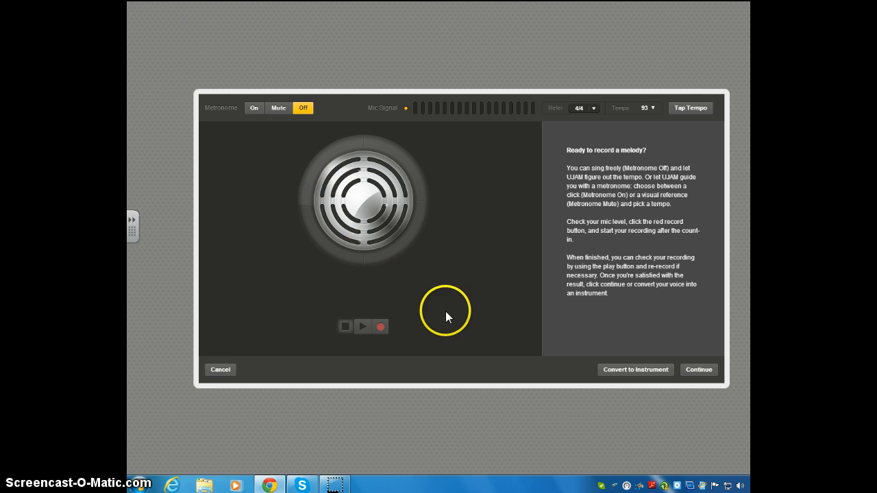
# Step: Play back the vocal take, stop it, and continue to the song editor
pyautogui.click(361, 324)
pyautogui.click(346, 327)
pyautogui.click(699, 371)
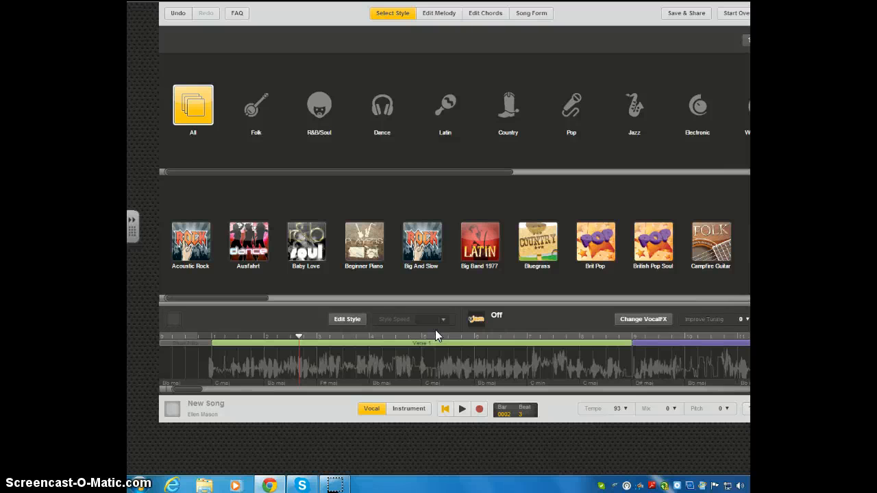
pyautogui.moveTo(422, 246)
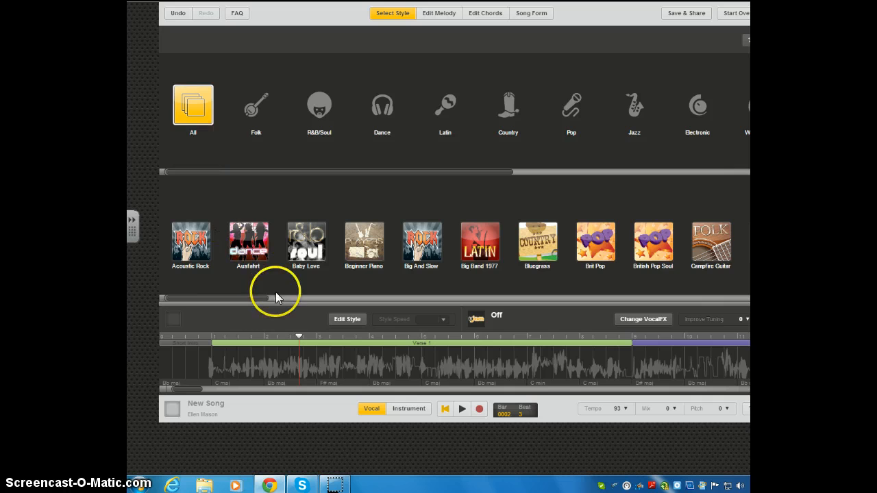
pyautogui.moveTo(256, 297)
pyautogui.mouseDown()
pyautogui.moveTo(484, 298)
pyautogui.moveTo(252, 296)
pyautogui.mouseUp()
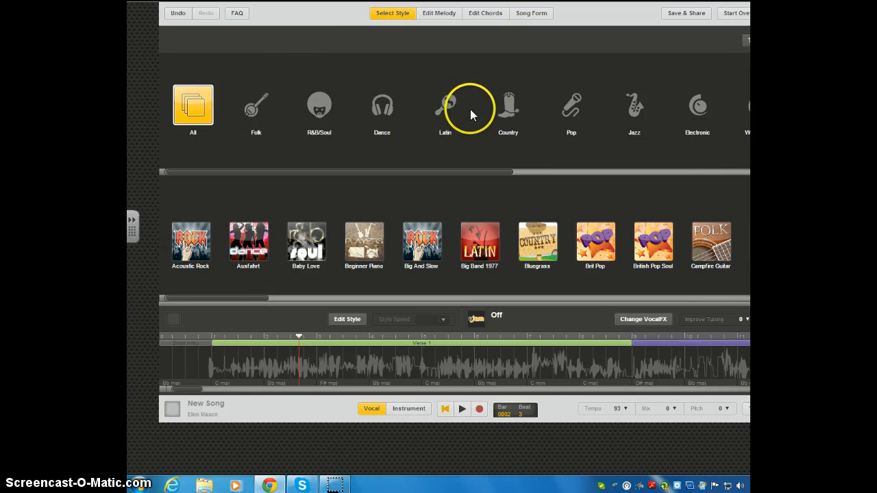
pyautogui.moveTo(497, 172); pyautogui.dragTo(528, 174)
# Step: Preview Pop styles 80s Synth Pop, Vocal Group and Fab Four, then apply Fab Four
pyautogui.click(514, 121)
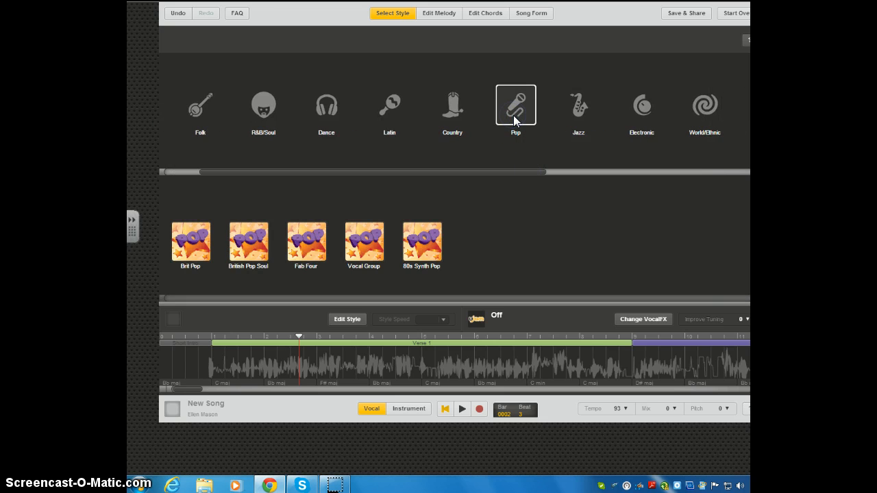
pyautogui.click(420, 245)
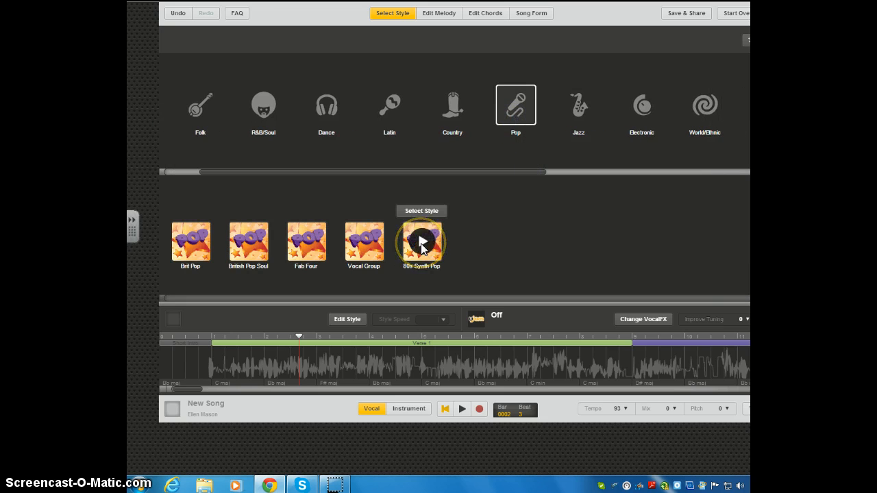
pyautogui.click(421, 244)
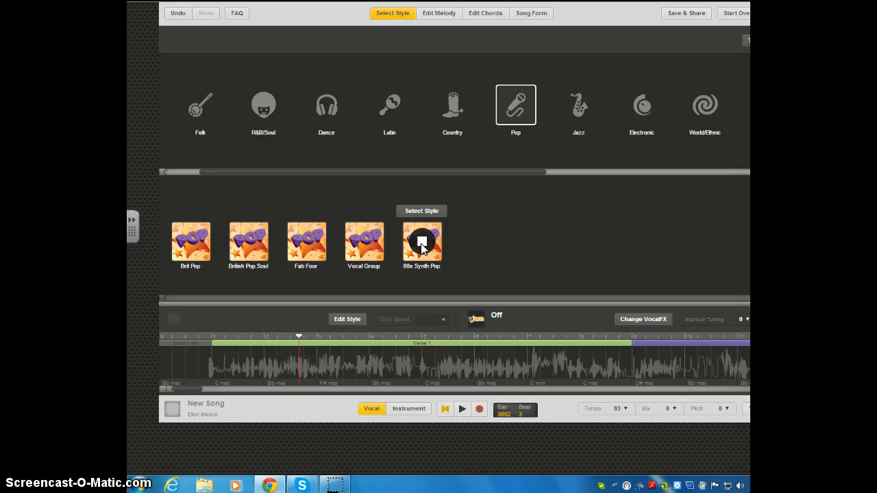
pyautogui.click(422, 246)
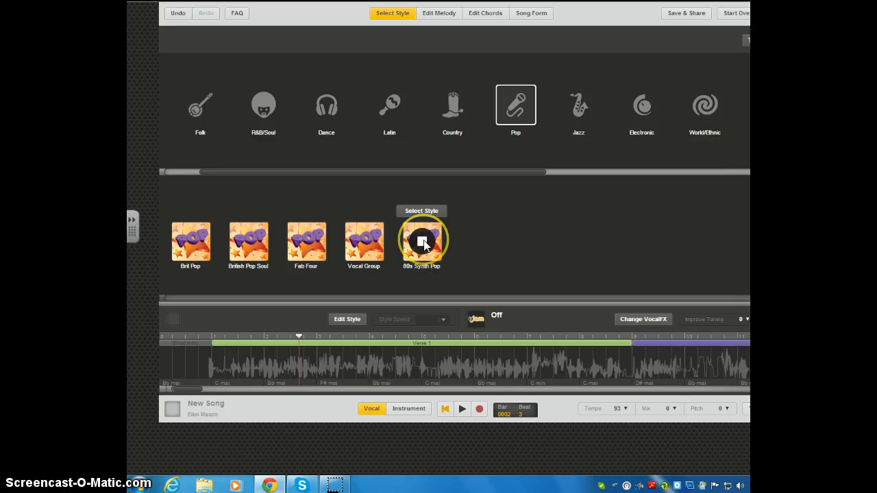
pyautogui.click(363, 242)
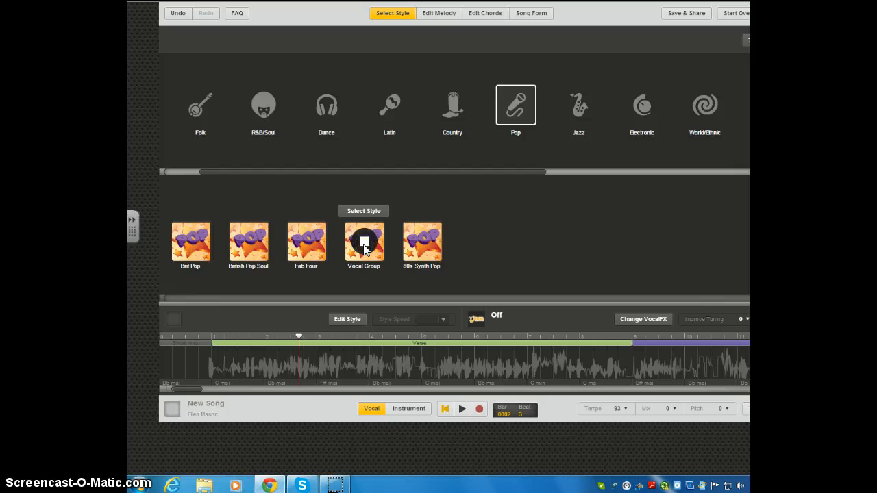
pyautogui.click(307, 246)
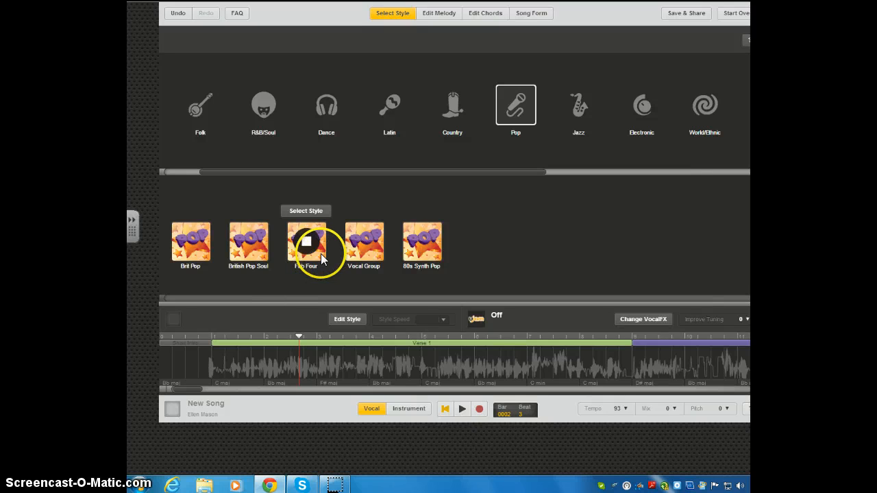
pyautogui.click(307, 241)
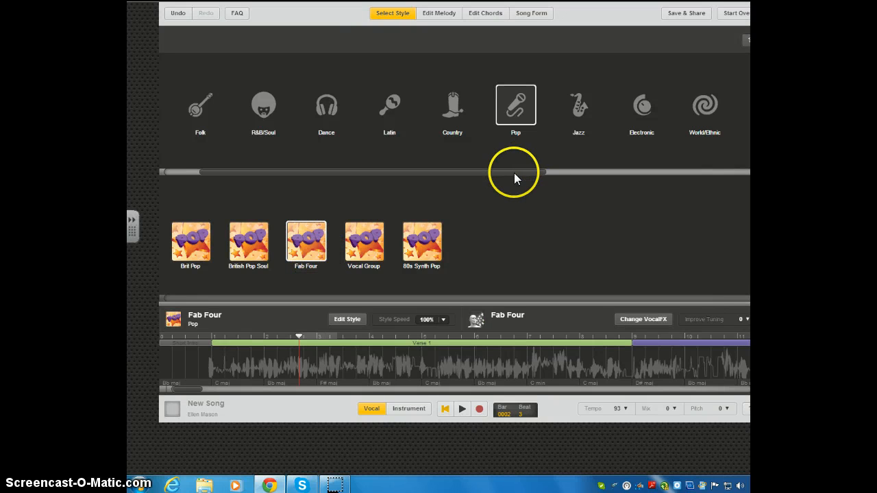
# Step: Preview the HipHop/Urban style Street Elektro and apply it in place of Fab Four
pyautogui.moveTo(514, 173); pyautogui.dragTo(695, 167)
pyautogui.click(656, 122)
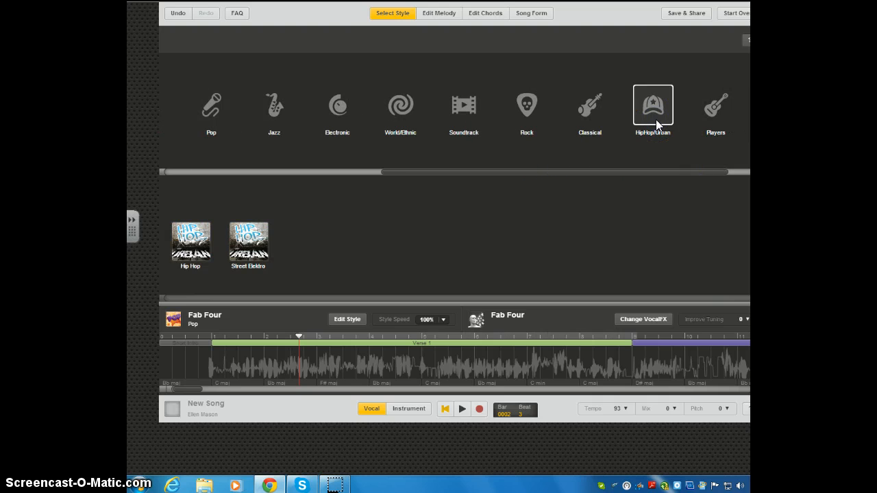
pyautogui.click(249, 239)
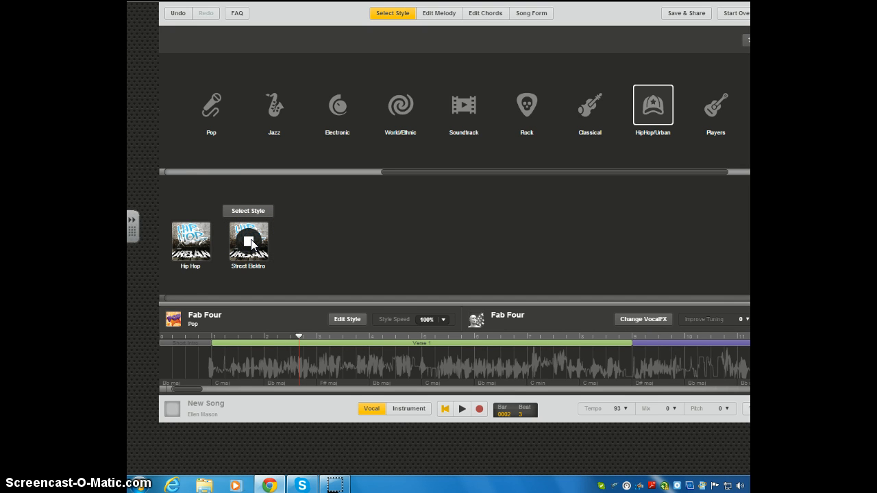
pyautogui.click(249, 241)
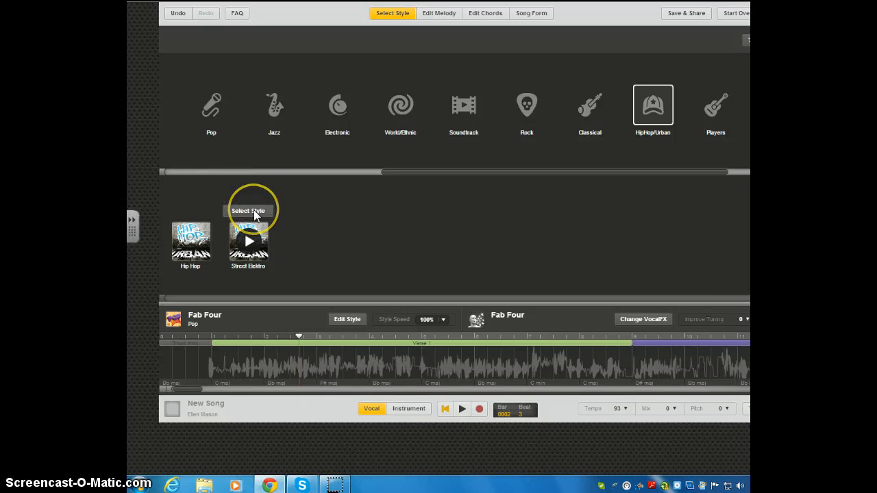
pyautogui.click(252, 211)
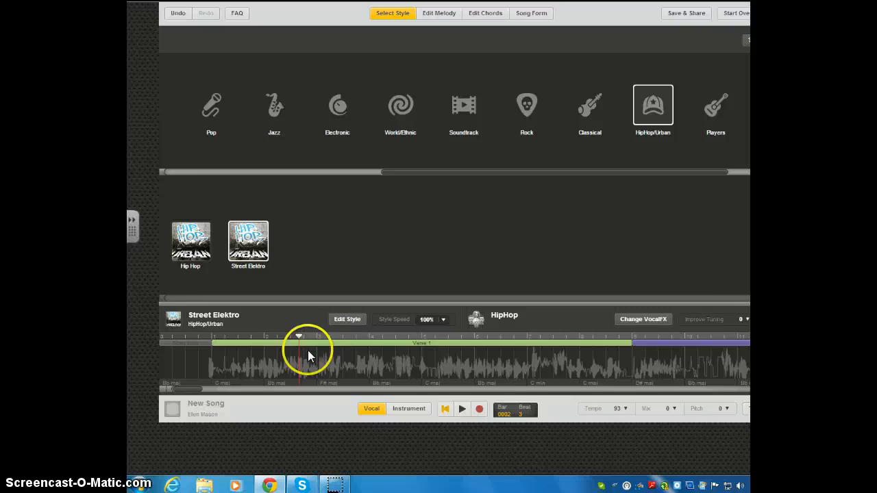
pyautogui.moveTo(299, 339); pyautogui.dragTo(191, 341)
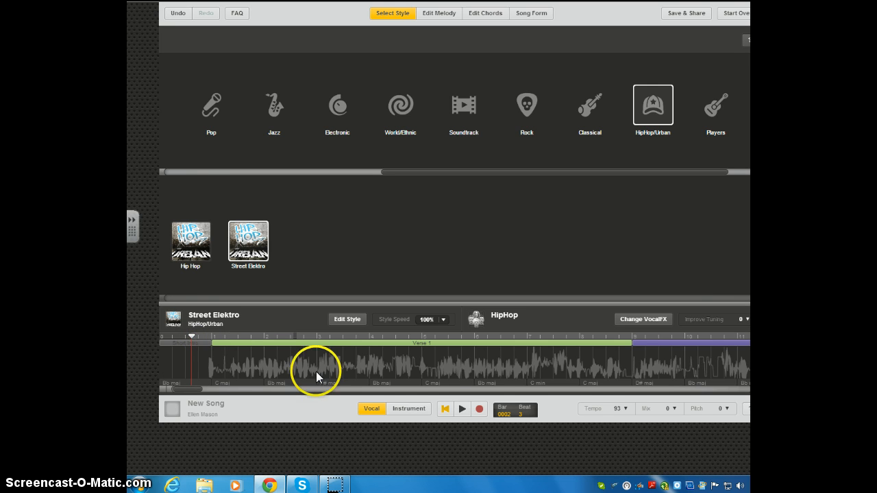
pyautogui.click(462, 409)
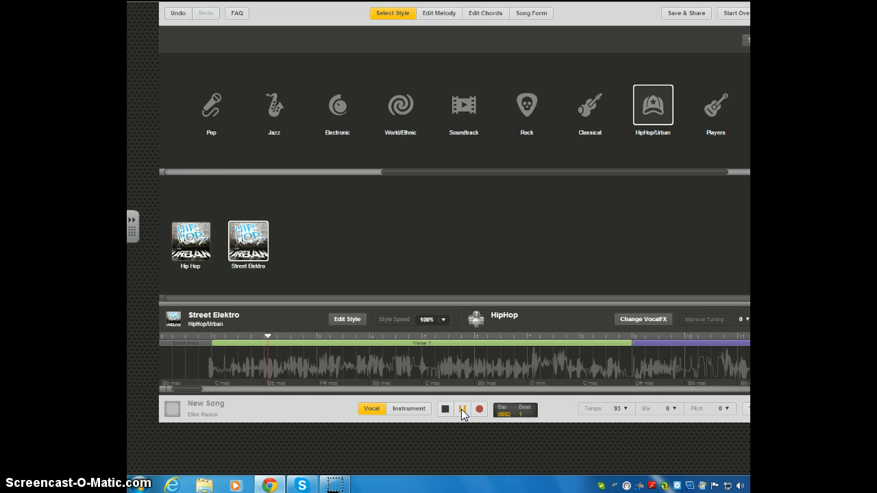
pyautogui.click(462, 410)
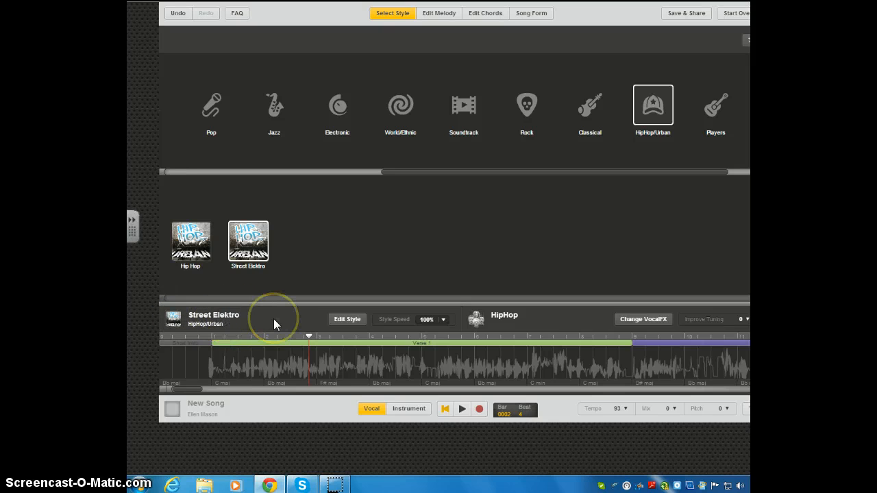
# Step: Add the Electronic drum Oxygen Rhythm to the style, then pause playback and remove it
pyautogui.click(348, 319)
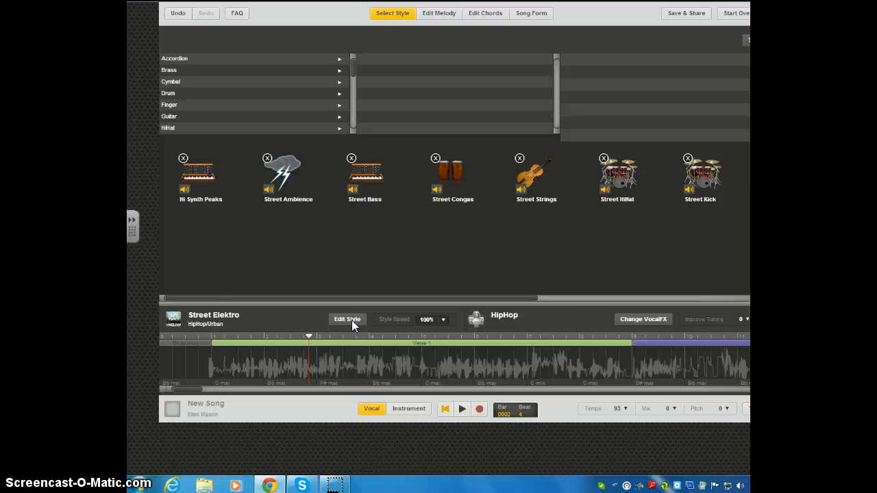
pyautogui.click(195, 94)
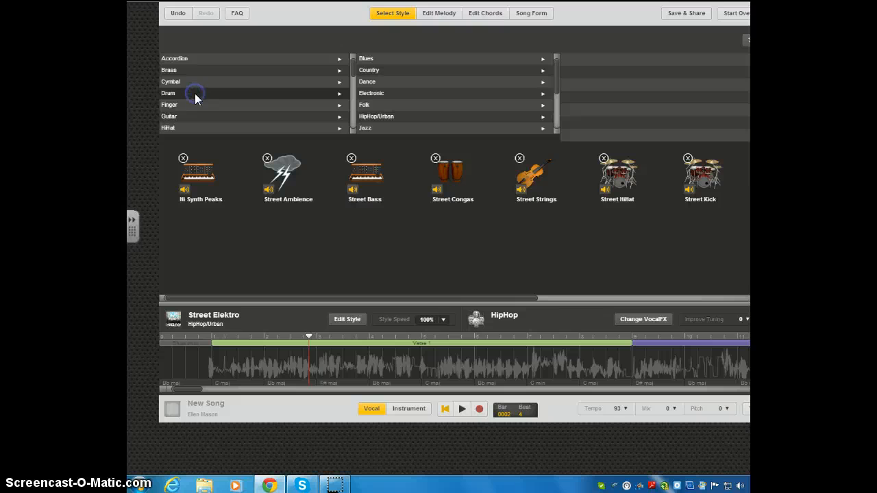
pyautogui.click(408, 93)
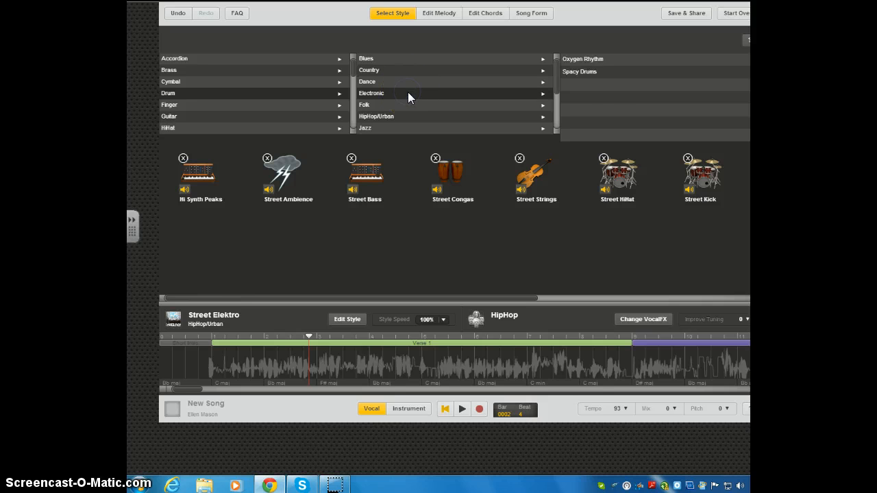
pyautogui.click(594, 59)
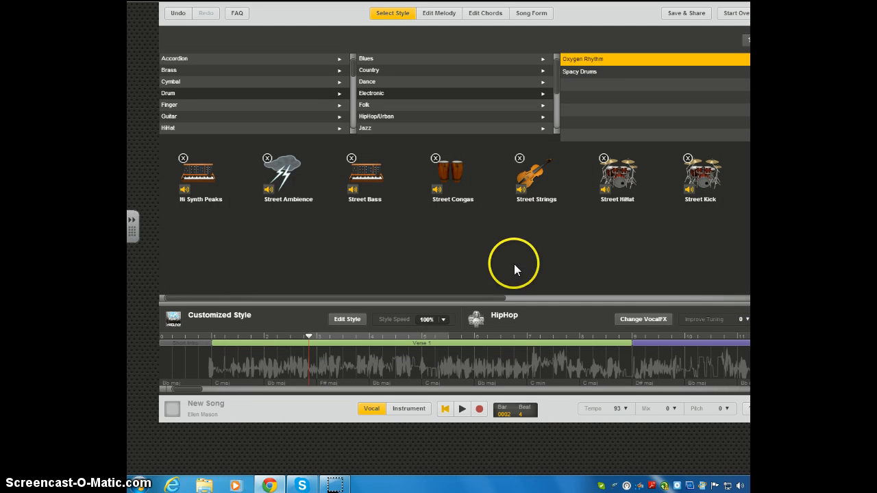
pyautogui.moveTo(538, 297); pyautogui.dragTo(732, 273)
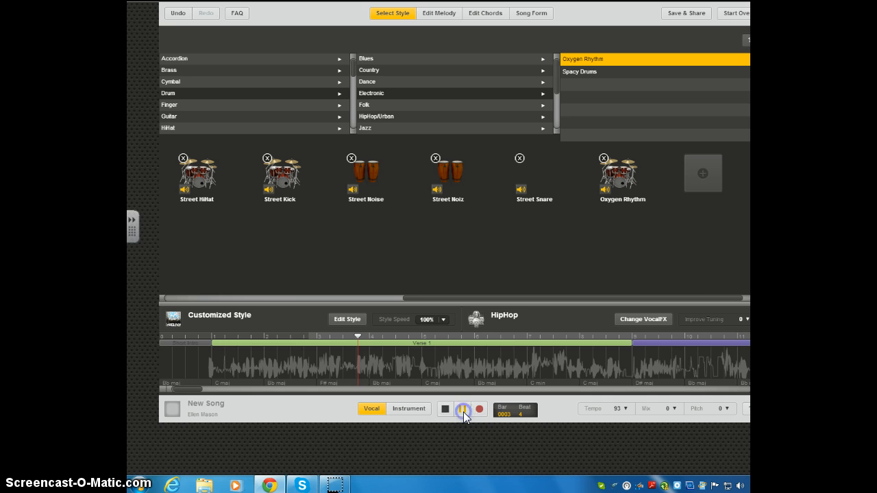
pyautogui.click(464, 410)
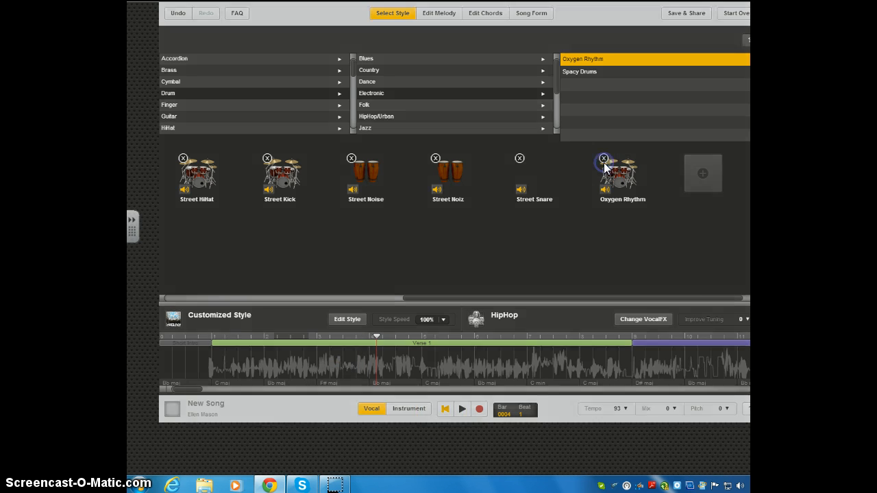
pyautogui.click(603, 160)
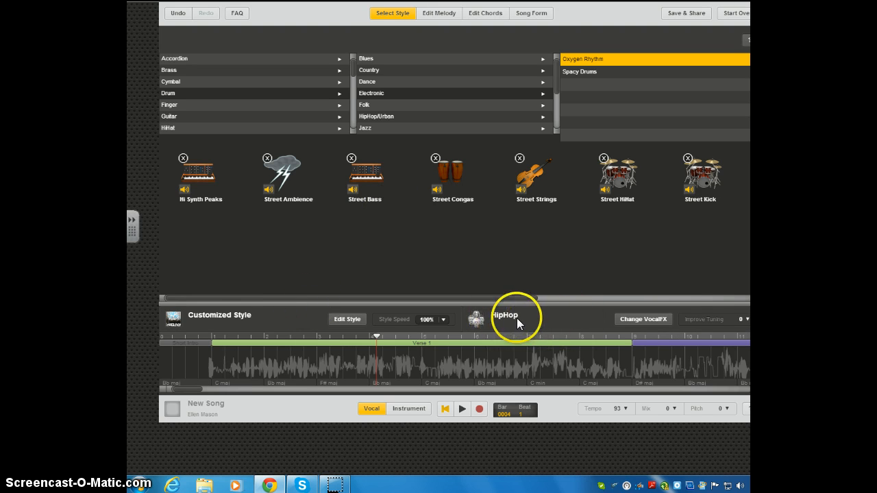
# Step: Browse vocal effect categories Off, Voice Enhancers, Music Styles and Effects, ending on Ambiences
pyautogui.click(637, 319)
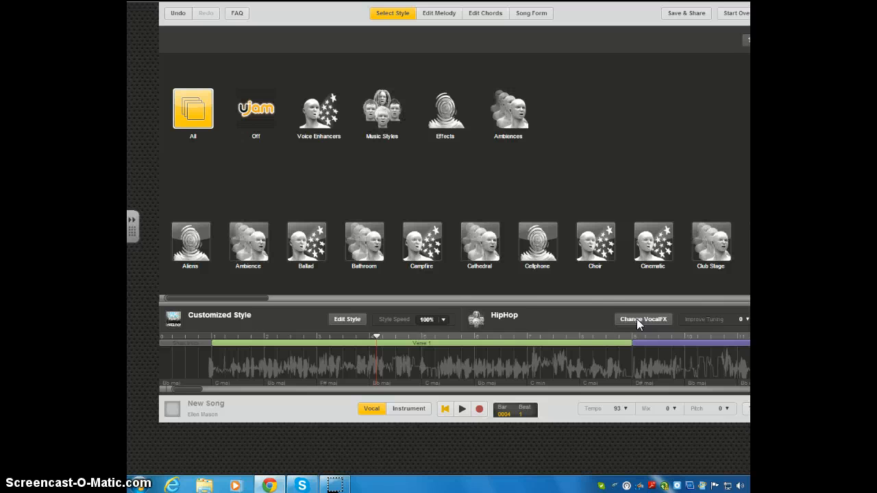
pyautogui.click(196, 132)
pyautogui.click(265, 115)
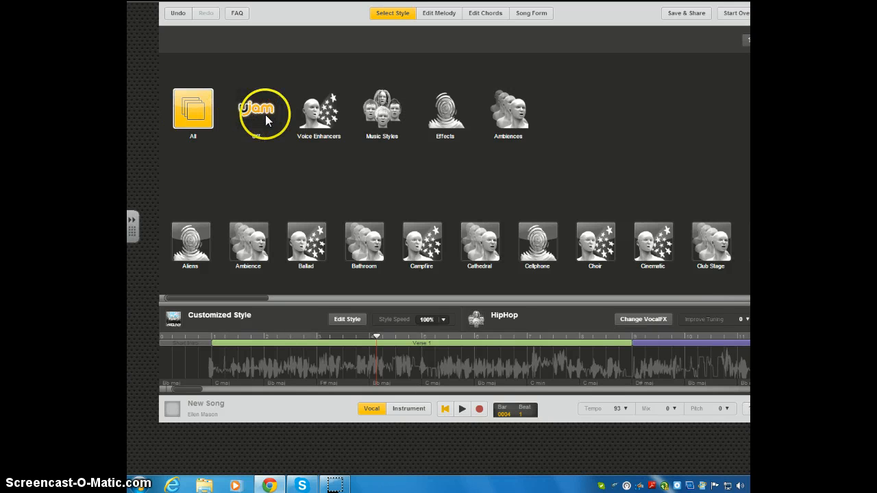
pyautogui.click(321, 116)
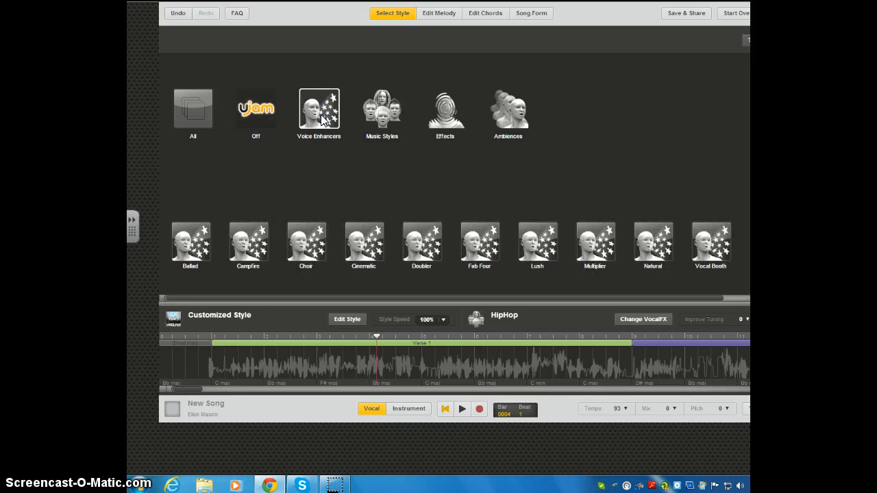
pyautogui.click(389, 124)
pyautogui.click(441, 117)
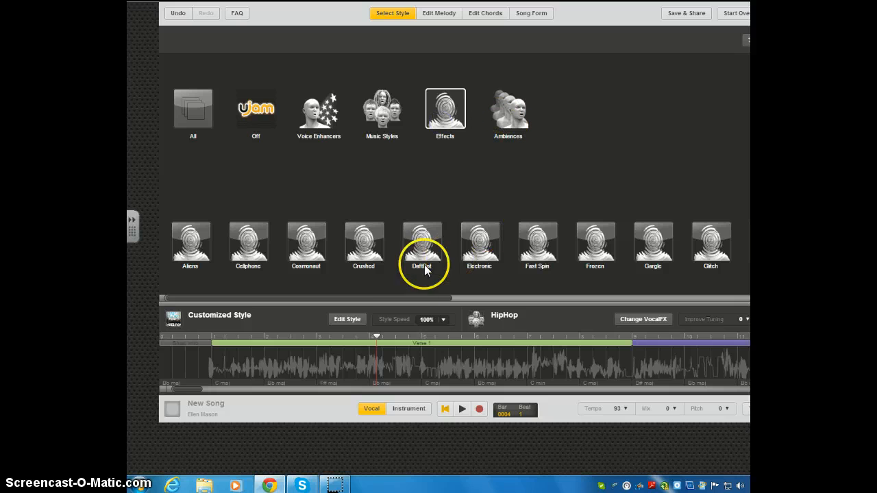
pyautogui.moveTo(403, 298); pyautogui.dragTo(503, 299)
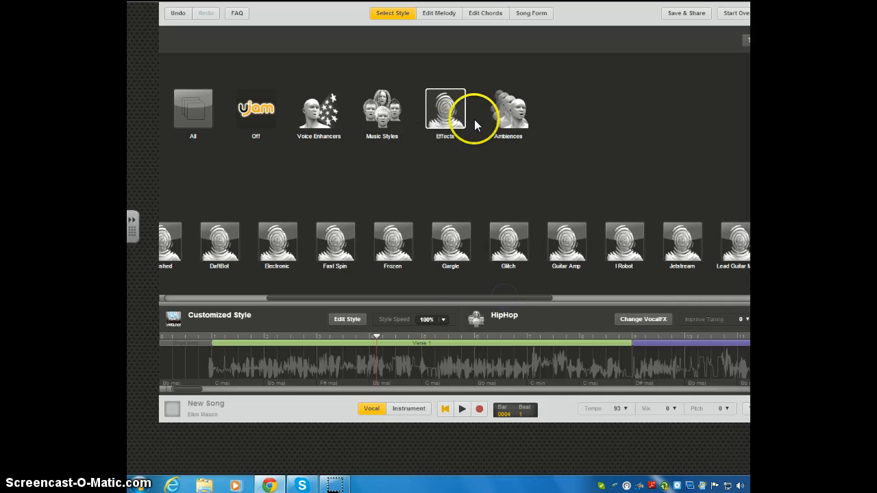
pyautogui.click(506, 115)
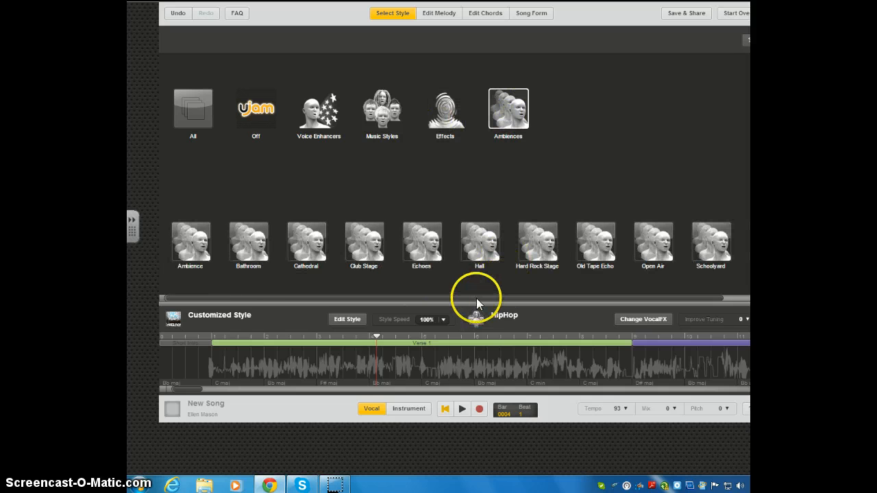
# Step: Apply the Echoes ambience to the vocal and play the song to hear it
pyautogui.click(422, 241)
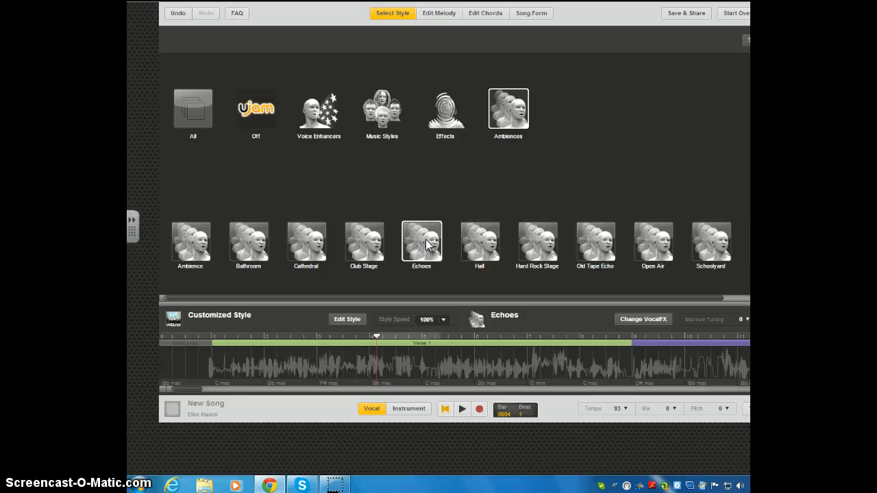
pyautogui.click(462, 409)
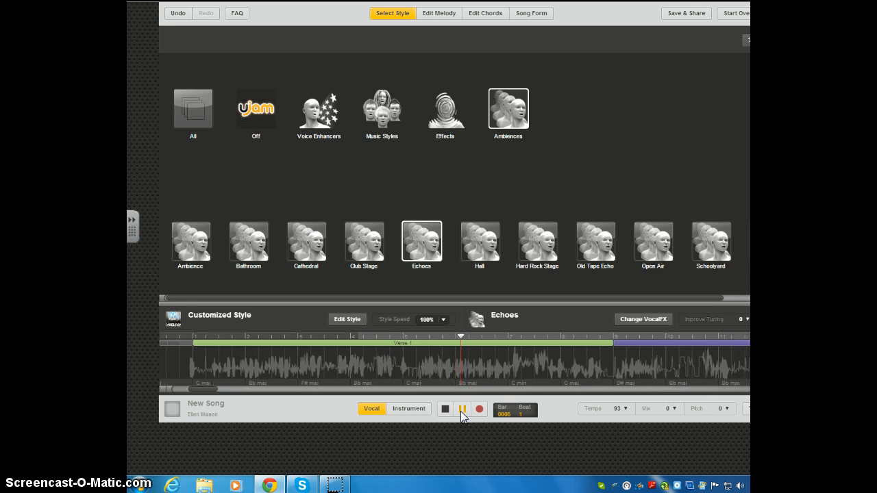
pyautogui.click(462, 410)
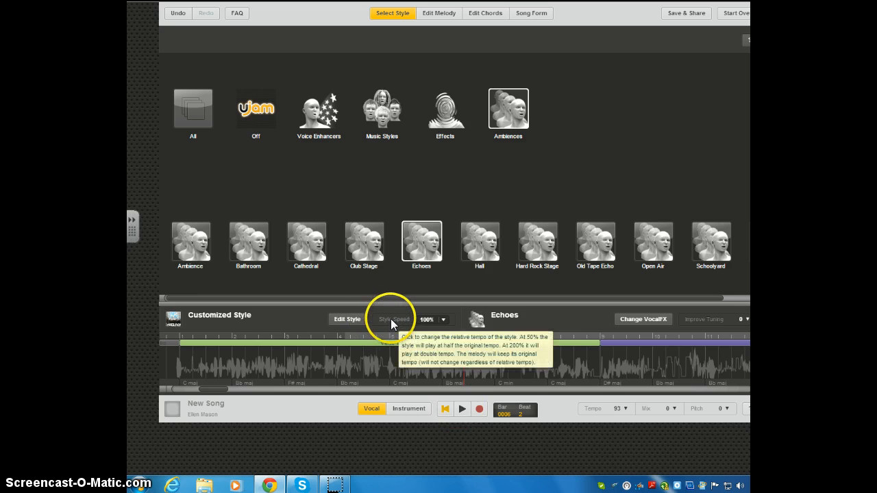
pyautogui.click(444, 320)
pyautogui.click(444, 330)
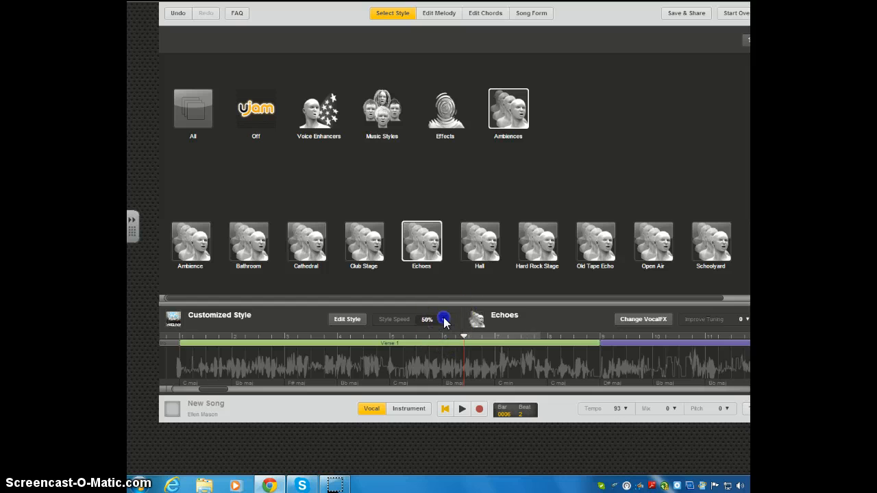
pyautogui.click(444, 319)
pyautogui.click(441, 356)
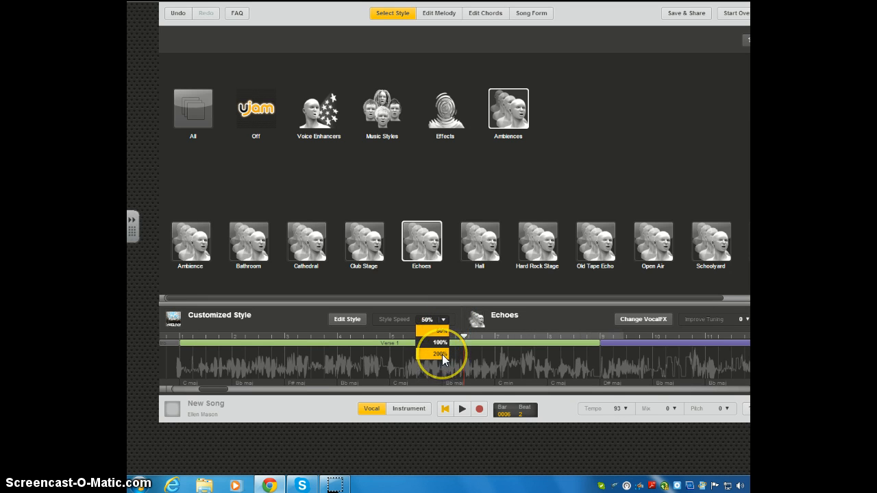
pyautogui.click(442, 355)
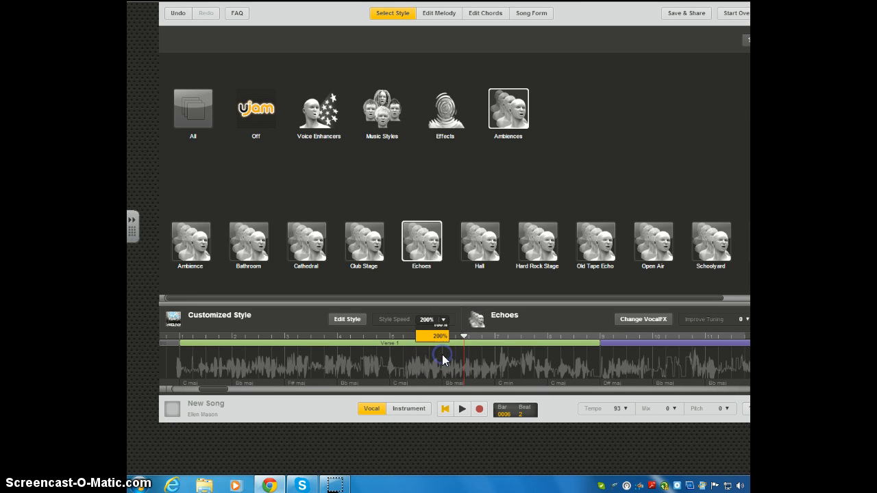
pyautogui.click(442, 320)
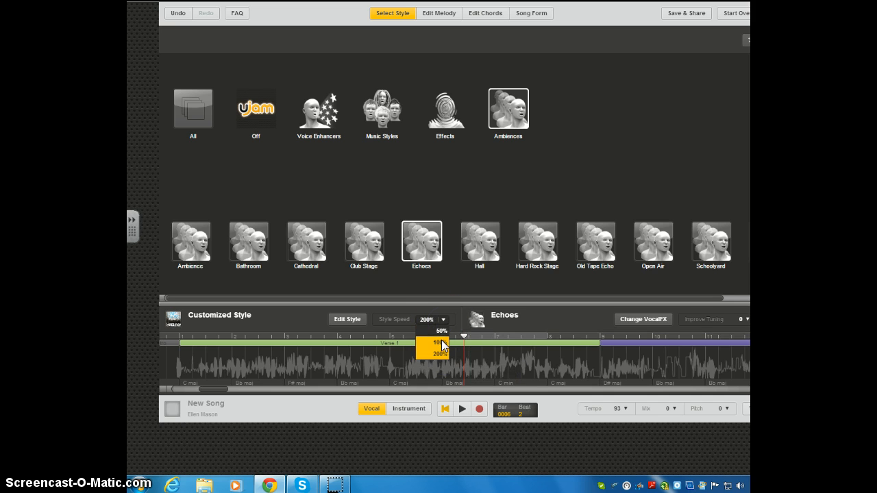
pyautogui.click(441, 342)
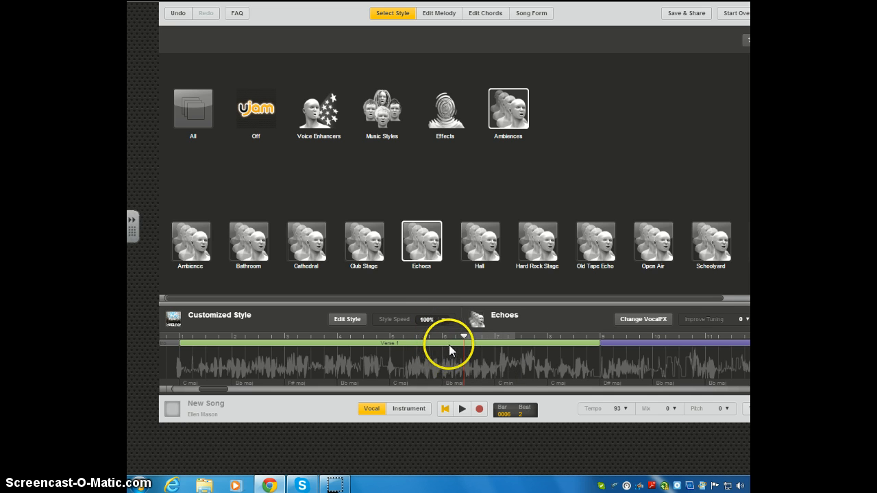
pyautogui.click(462, 409)
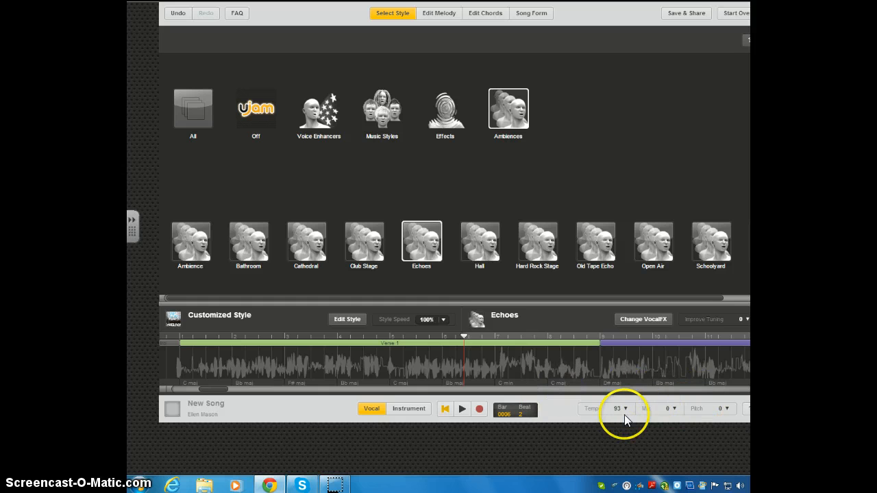
# Step: Raise the playback pitch to +5 and audition the song
pyautogui.click(728, 407)
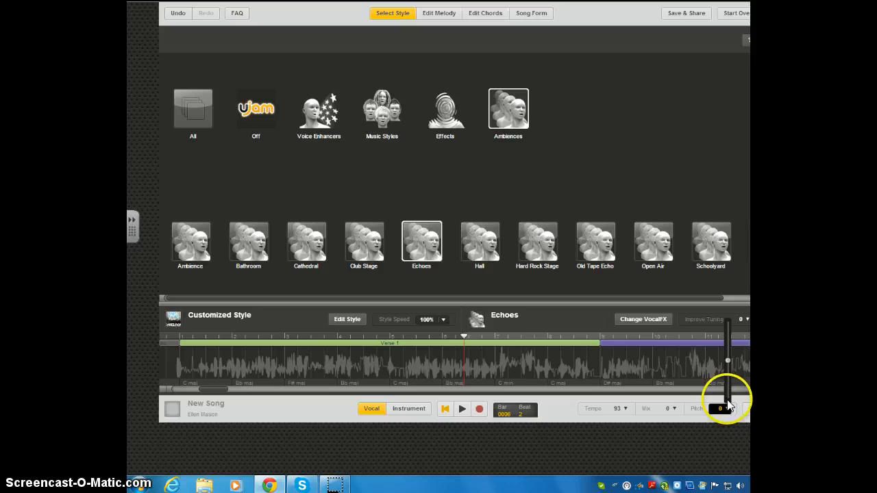
pyautogui.moveTo(728, 360); pyautogui.dragTo(729, 328)
pyautogui.click(463, 409)
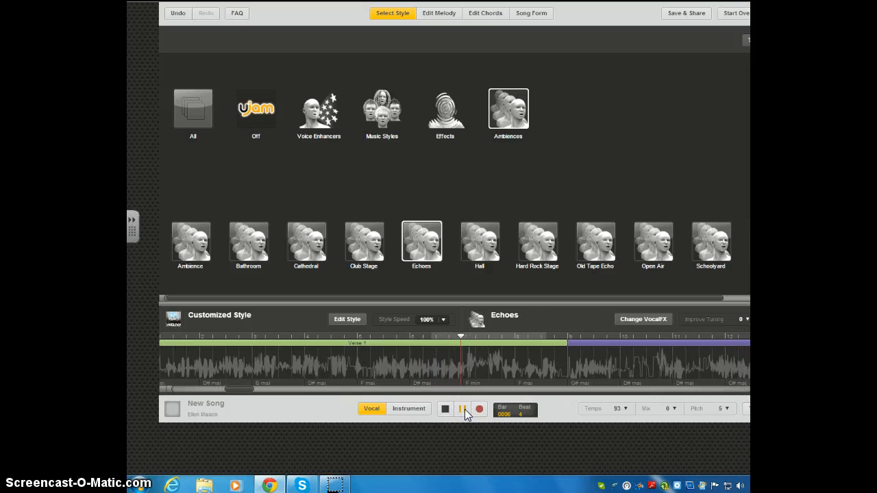
pyautogui.click(463, 409)
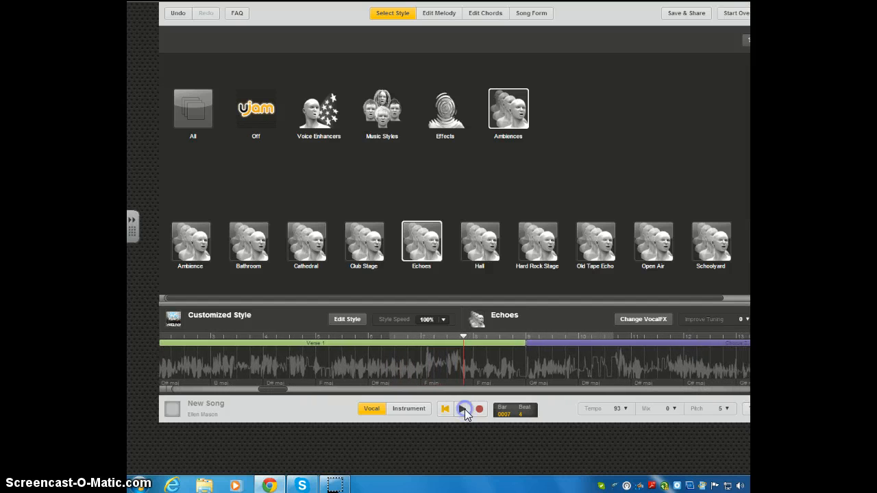
# Step: Lower the pitch to -5 and audition it, then settle the pitch at -4
pyautogui.click(729, 410)
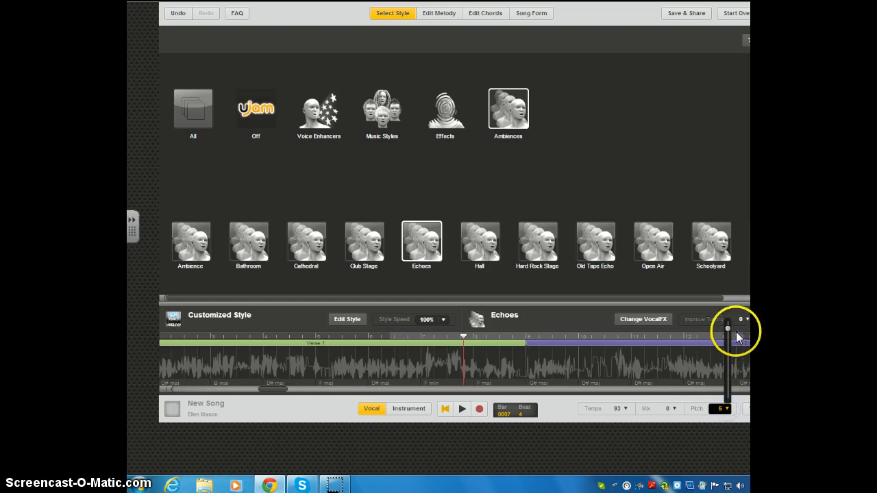
pyautogui.moveTo(728, 333); pyautogui.dragTo(728, 396)
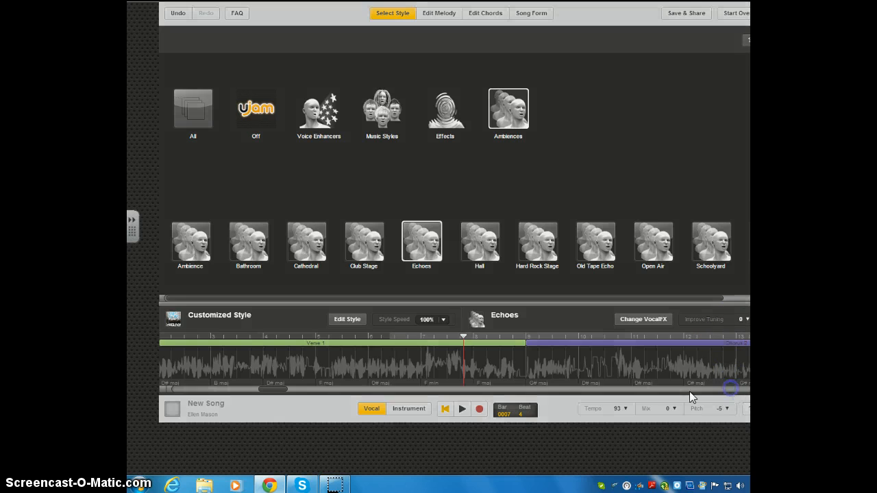
pyautogui.click(462, 409)
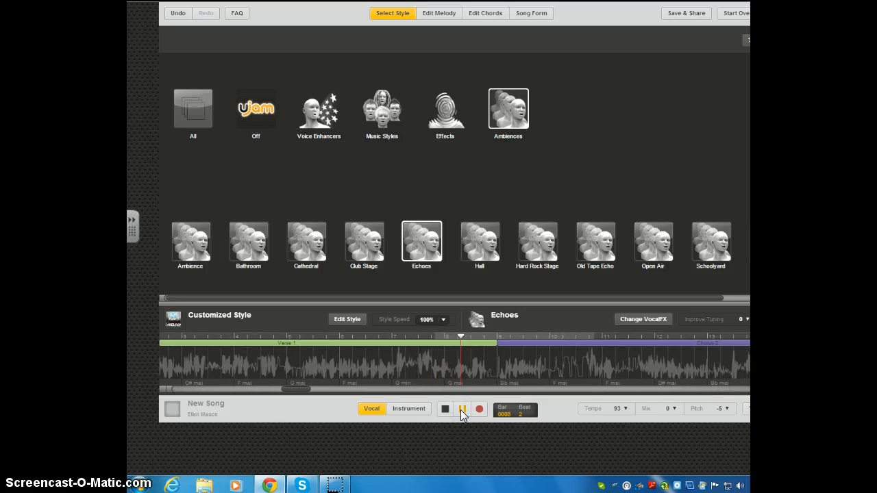
pyautogui.click(461, 409)
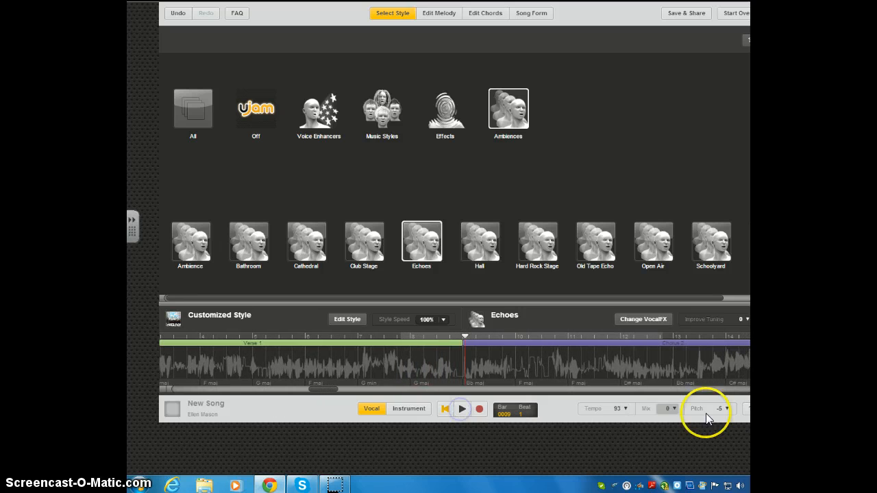
pyautogui.click(725, 408)
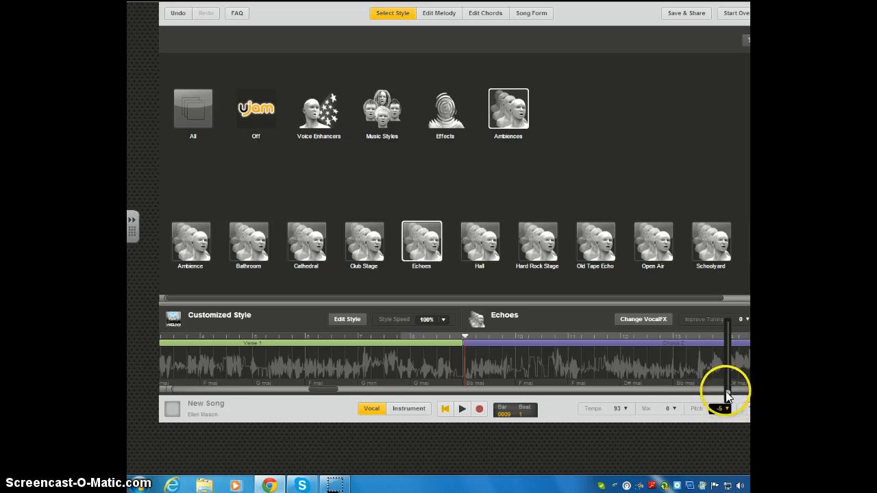
pyautogui.moveTo(729, 396); pyautogui.dragTo(728, 366)
# Step: Reset the pitch to 0, raise the Mix balance to 4 and preview the song
pyautogui.click(683, 434)
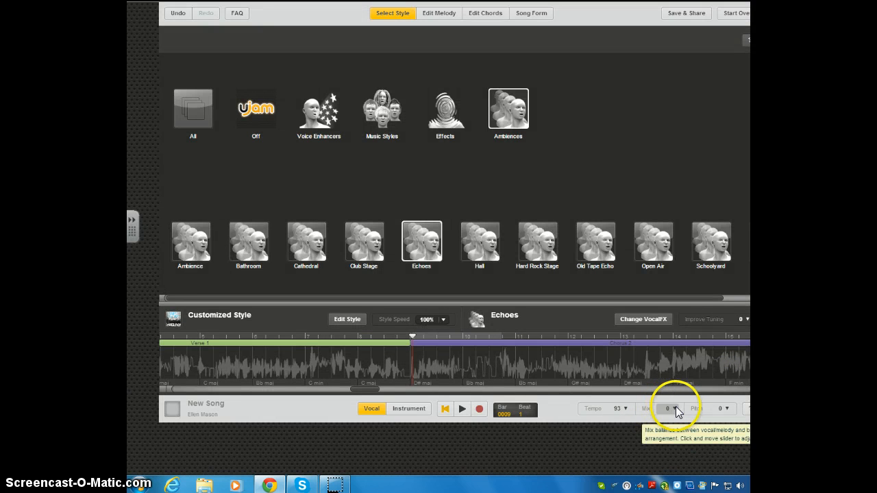
pyautogui.click(673, 409)
pyautogui.moveTo(675, 361); pyautogui.dragTo(676, 328)
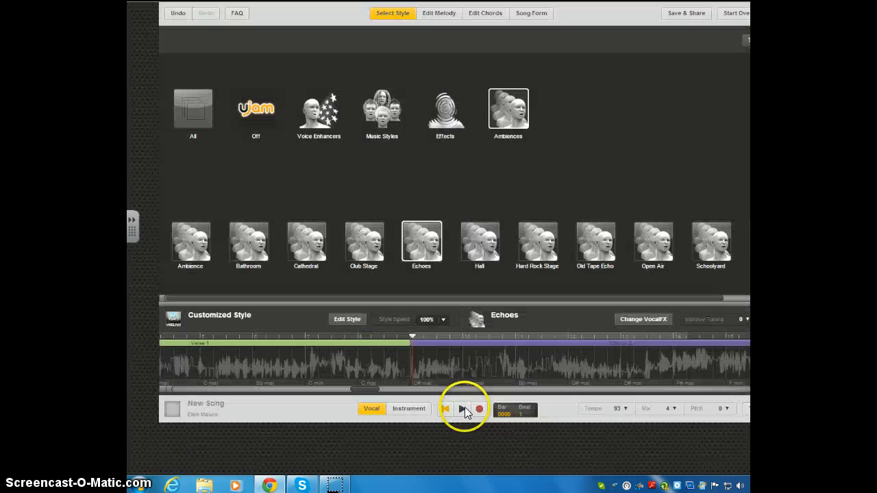
pyautogui.click(463, 410)
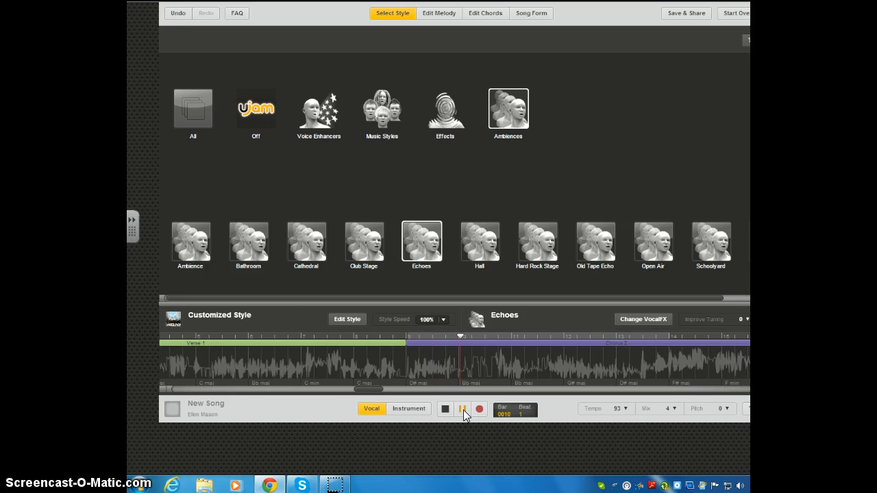
pyautogui.click(463, 410)
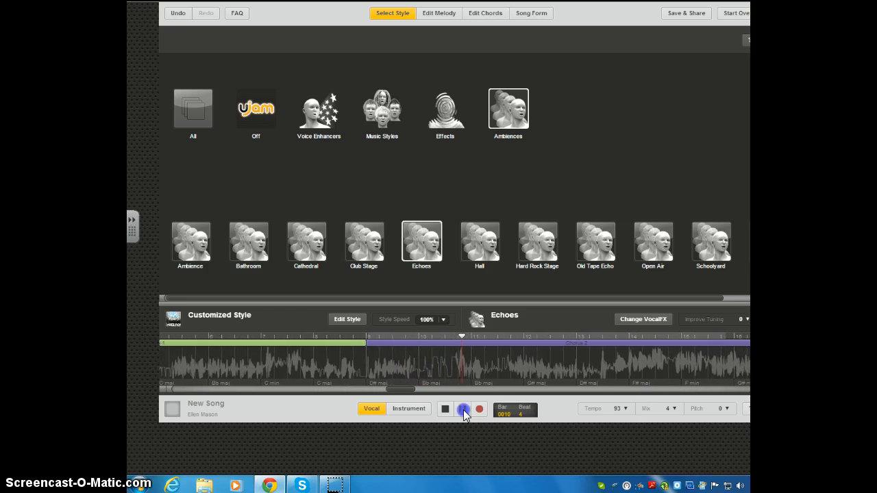
# Step: Lower the Mix balance to -4 and play the song again
pyautogui.click(671, 409)
pyautogui.click(672, 331)
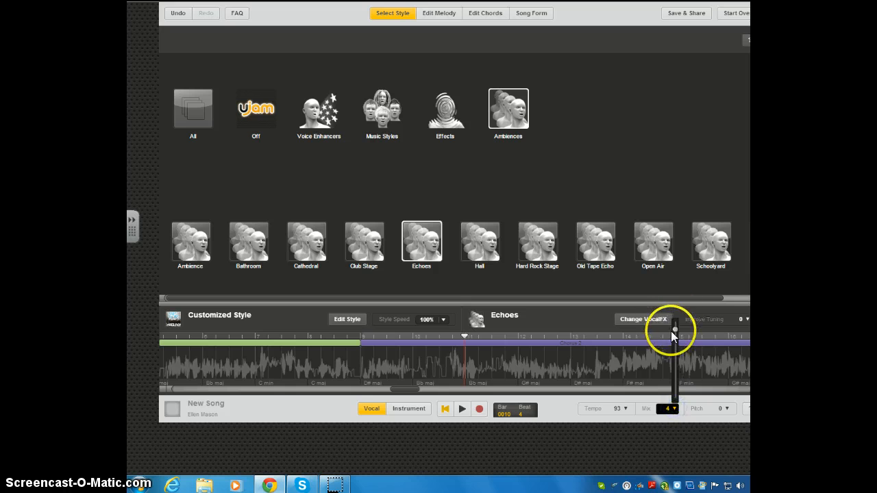
pyautogui.moveTo(675, 335); pyautogui.dragTo(677, 389)
pyautogui.click(464, 409)
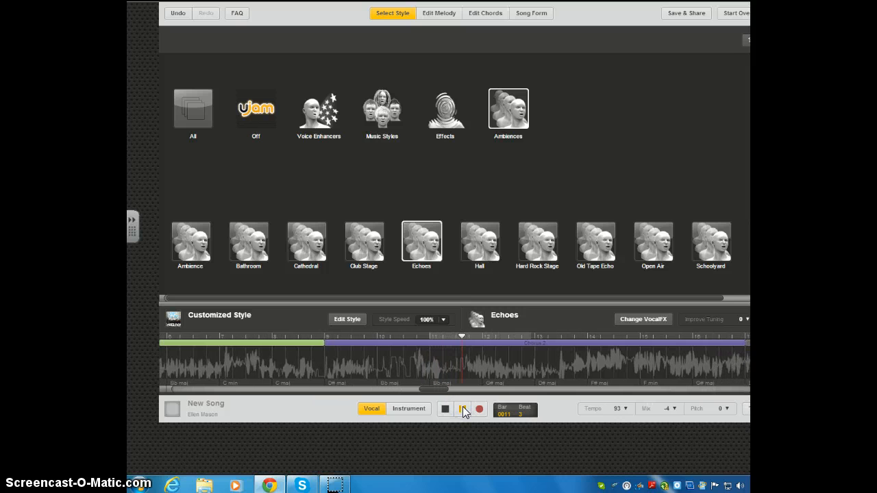
pyautogui.click(463, 409)
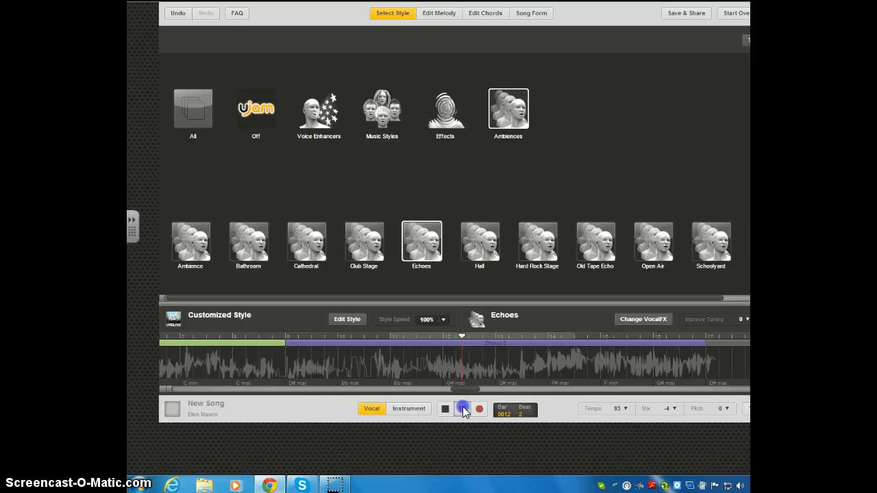
# Step: Set the tempo to 136 and play a short preview
pyautogui.click(618, 408)
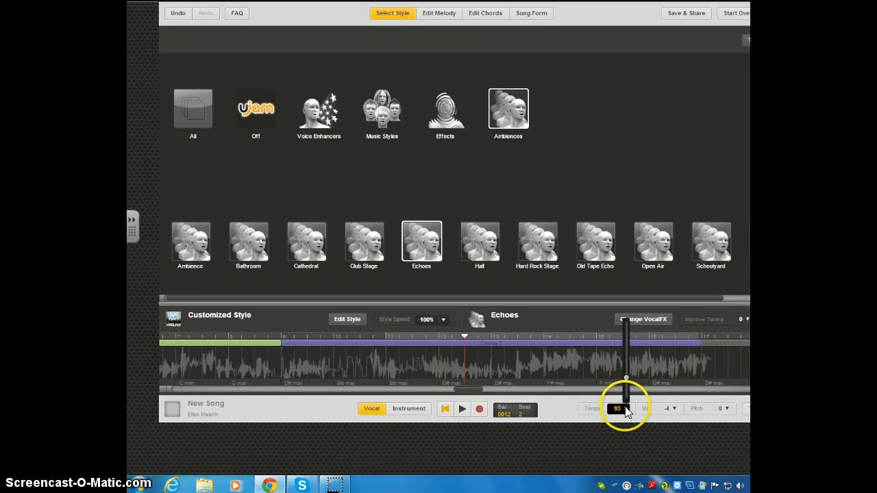
pyautogui.moveTo(628, 381); pyautogui.dragTo(628, 346)
pyautogui.click(540, 414)
pyautogui.click(463, 409)
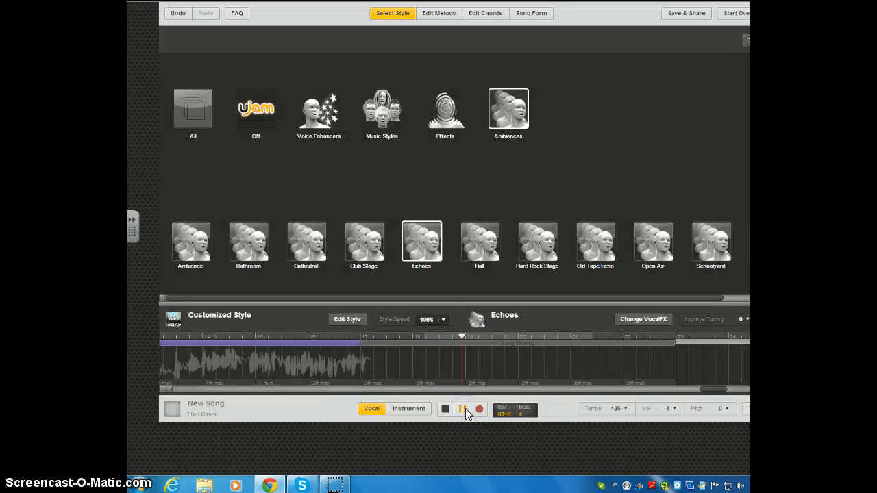
pyautogui.click(464, 409)
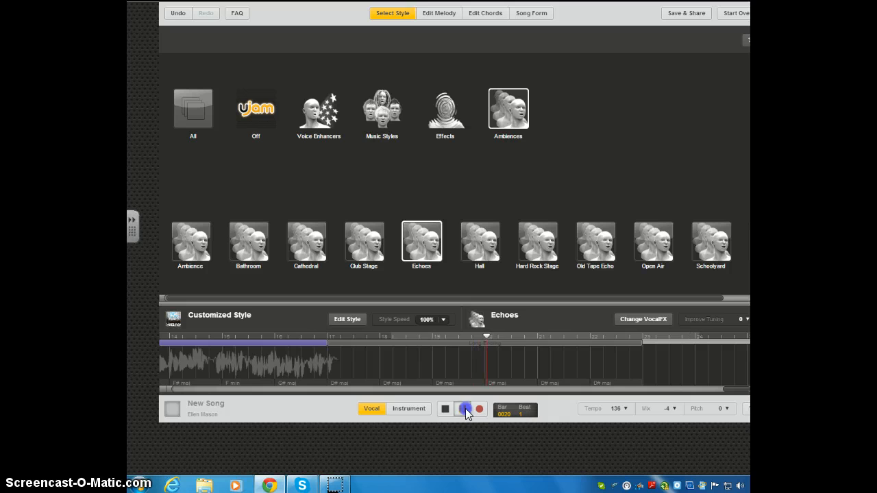
# Step: Bring the song's tempo down to 93
pyautogui.click(625, 410)
pyautogui.click(623, 357)
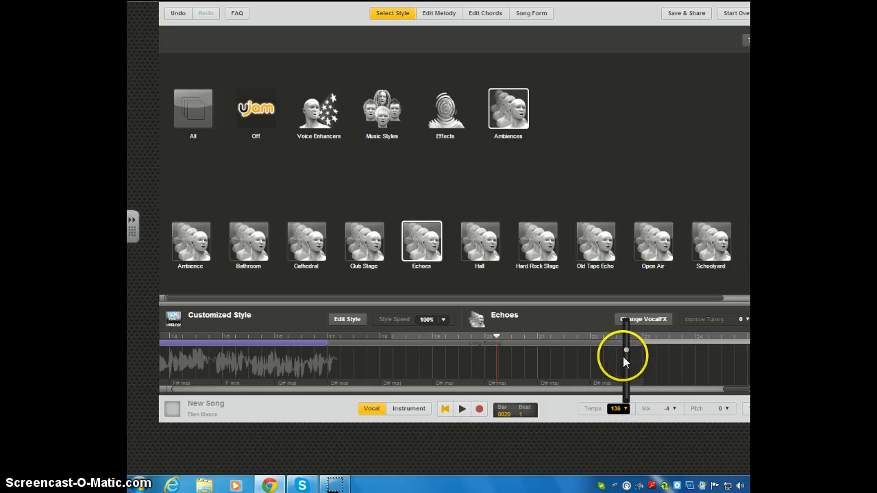
pyautogui.moveTo(627, 353); pyautogui.dragTo(628, 383)
pyautogui.click(629, 412)
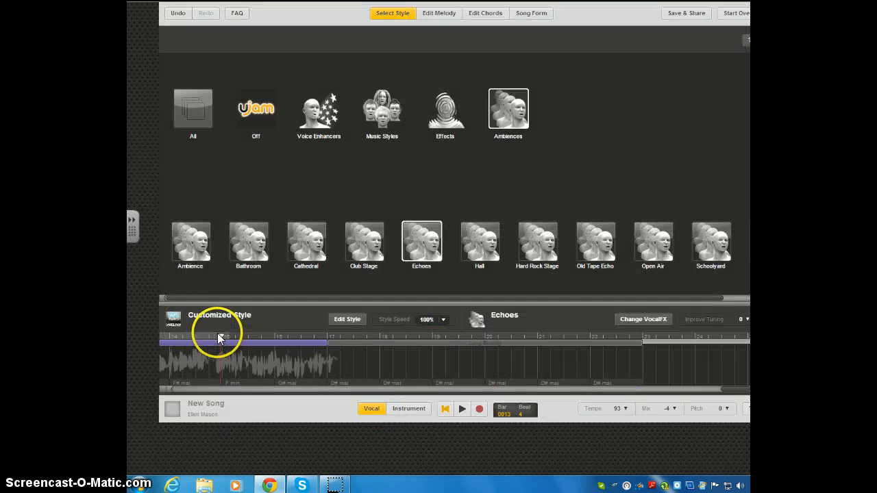
# Step: Move the playhead back to the beginning of the song
pyautogui.moveTo(219, 335); pyautogui.dragTo(160, 341)
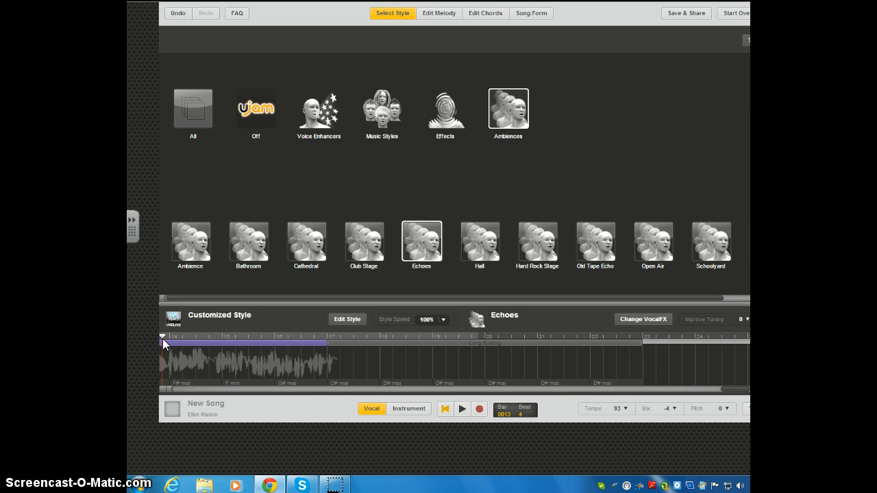
pyautogui.click(186, 388)
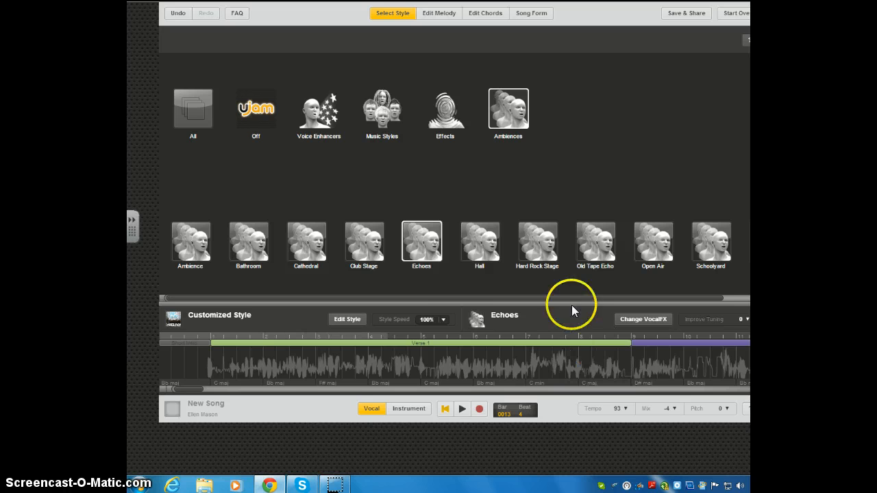
pyautogui.click(452, 323)
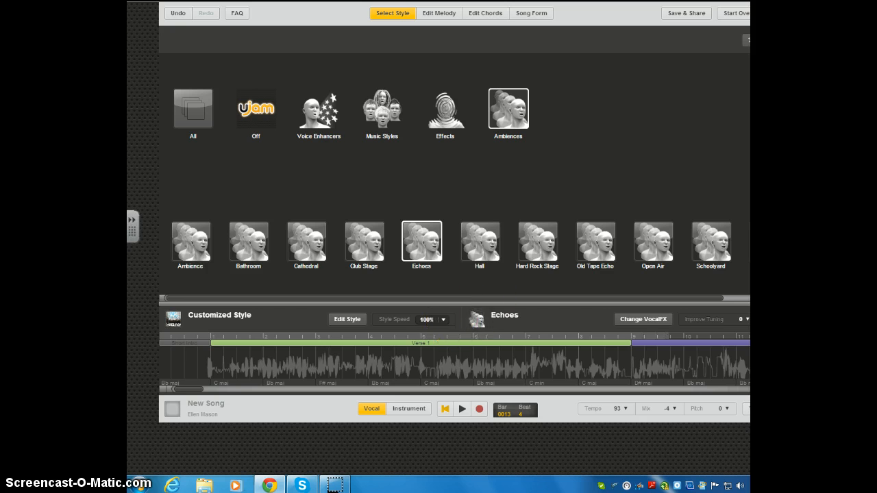
# Step: Change the song title from 'New Song' to 'Sample' via Save & Share and save it
pyautogui.click(688, 14)
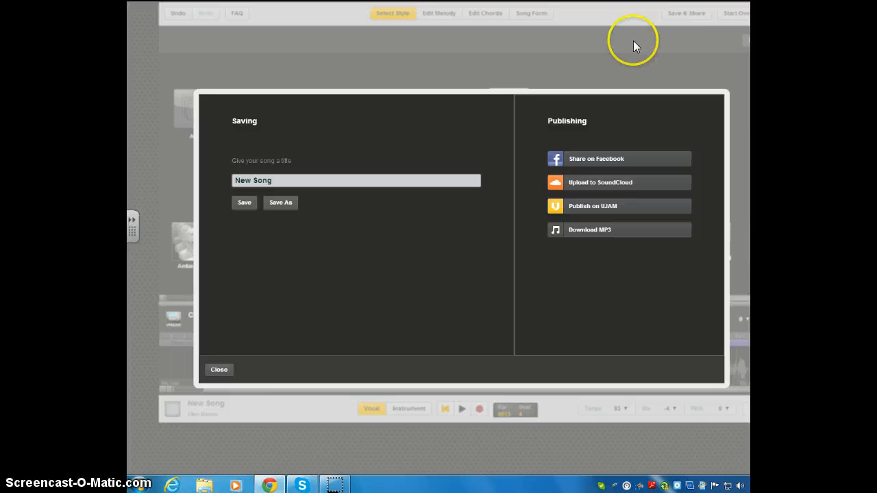
pyautogui.click(305, 177)
pyautogui.press('BackSpace')
pyautogui.press('BackSpace')
pyautogui.press('BackSpace')
pyautogui.press('BackSpace')
pyautogui.press('BackSpace')
pyautogui.press('BackSpace')
pyautogui.press('BackSpace')
pyautogui.press('BackSpace')
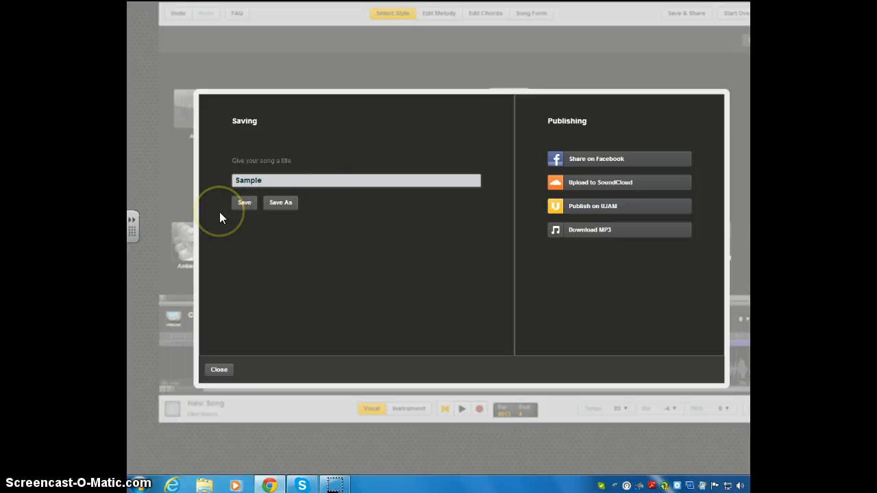
pyautogui.click(245, 202)
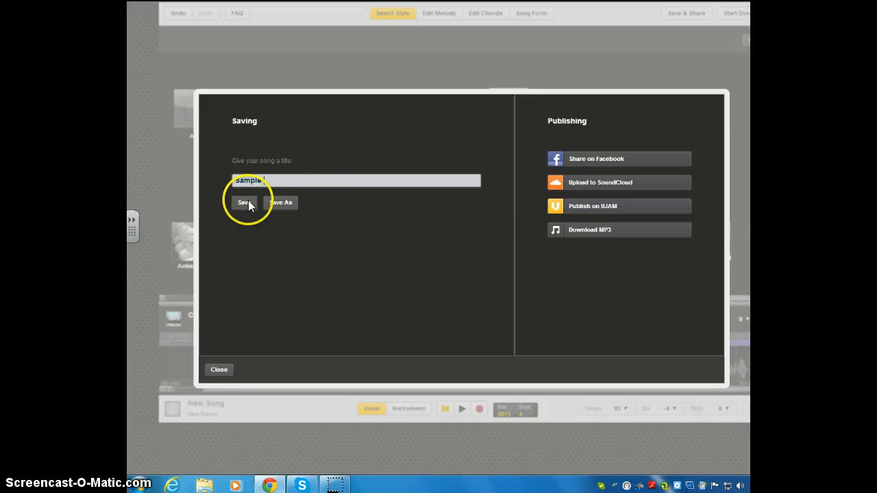
pyautogui.click(245, 202)
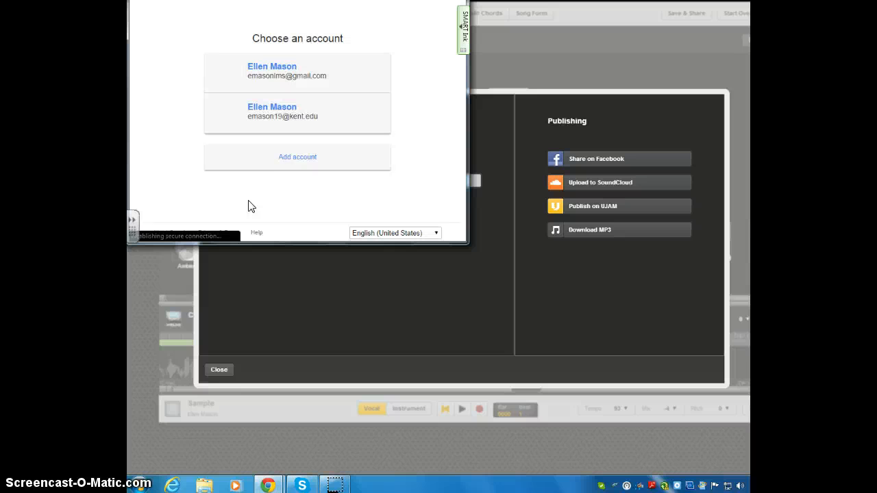
# Step: Sign in with the Google account and download the Sample song as an MP3
pyautogui.click(291, 79)
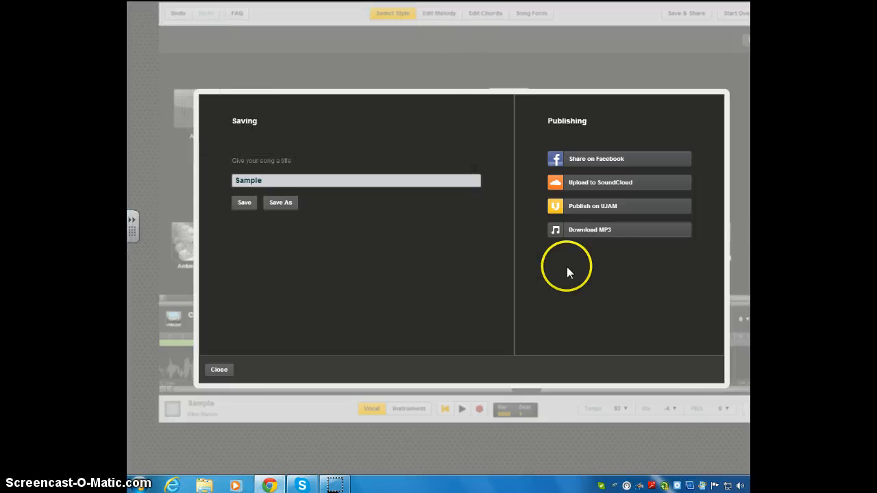
pyautogui.click(592, 230)
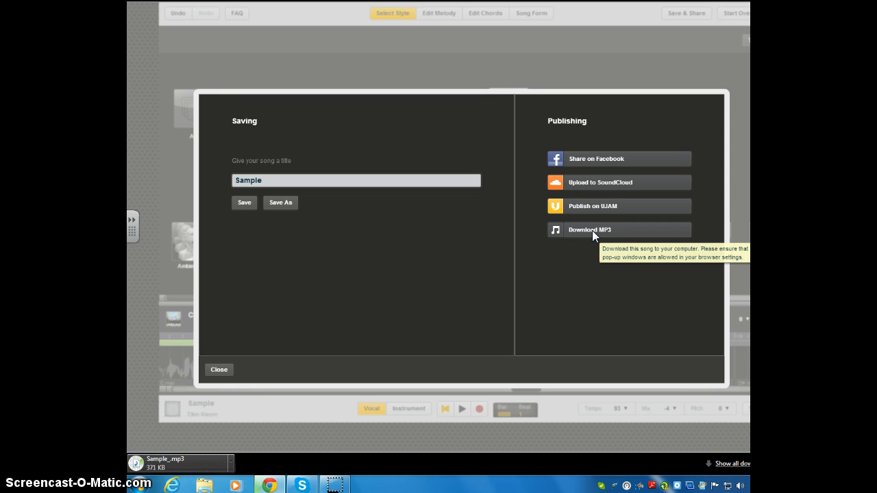
# Step: Open Sample_.mp3 in Windows Media Player, play it briefly, then pause it
pyautogui.click(200, 466)
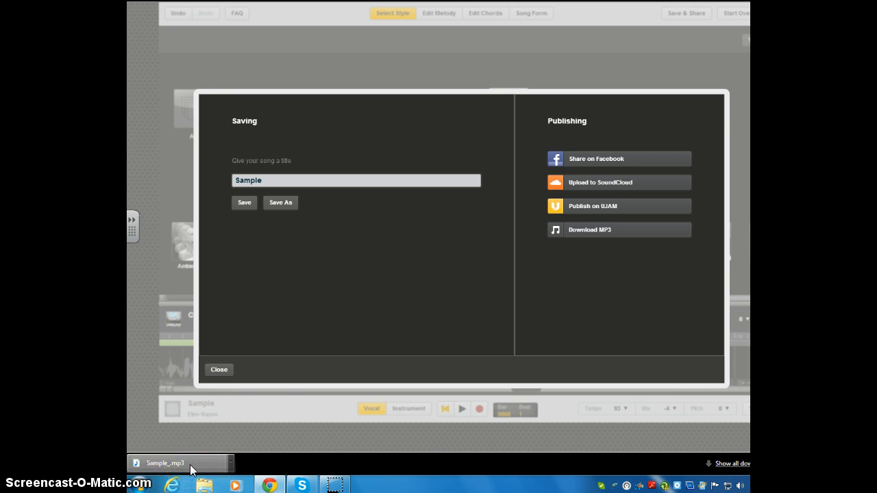
pyautogui.click(192, 468)
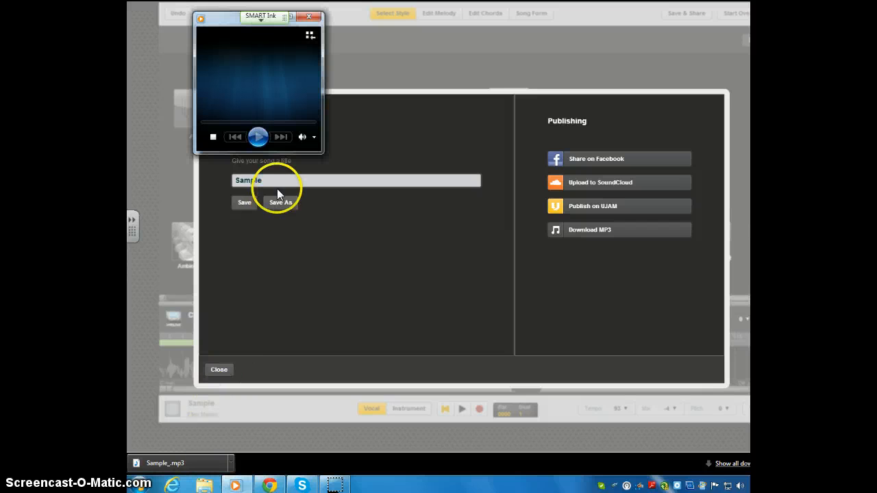
pyautogui.click(264, 137)
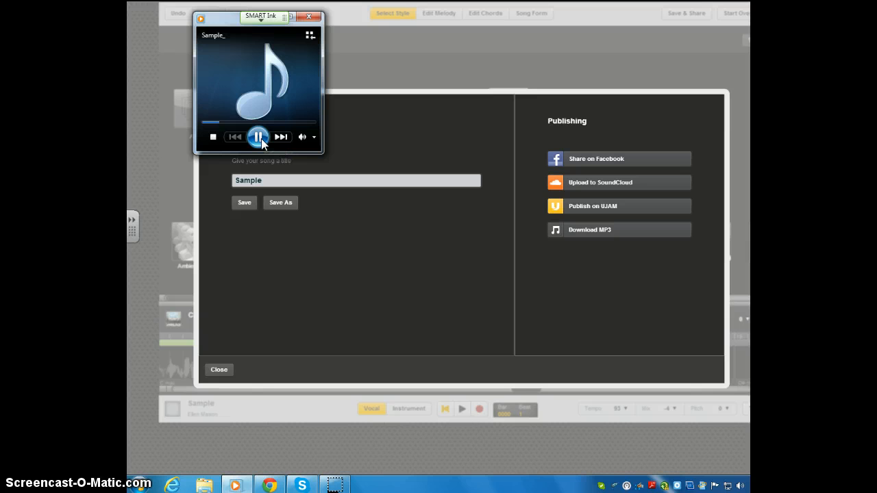
pyautogui.click(259, 137)
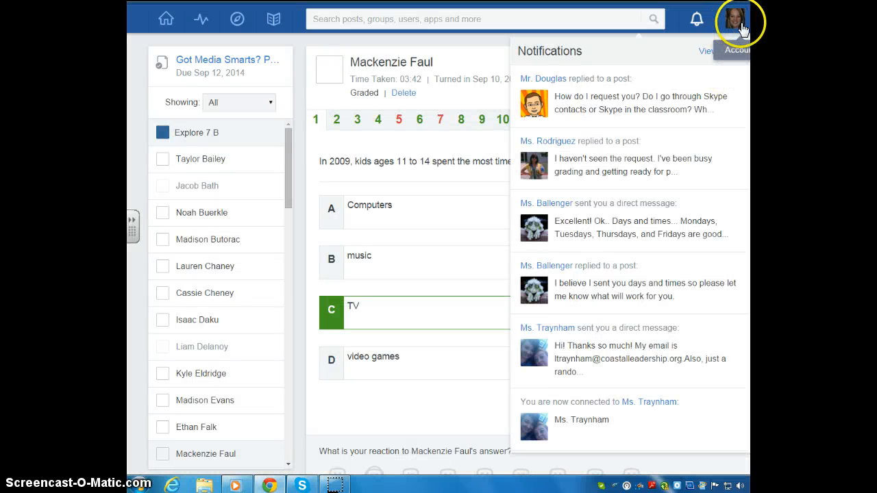
# Step: Log out of the teacher account and sign in with the student account's username and password
pyautogui.click(735, 19)
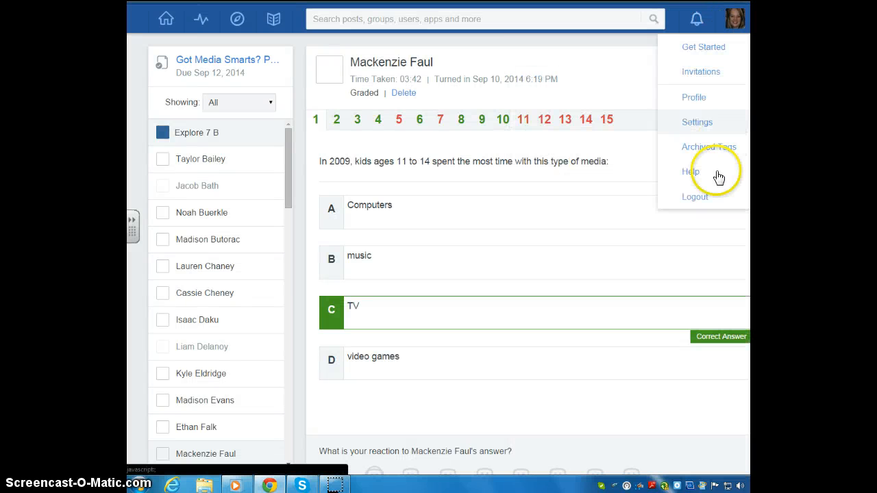
pyautogui.click(709, 196)
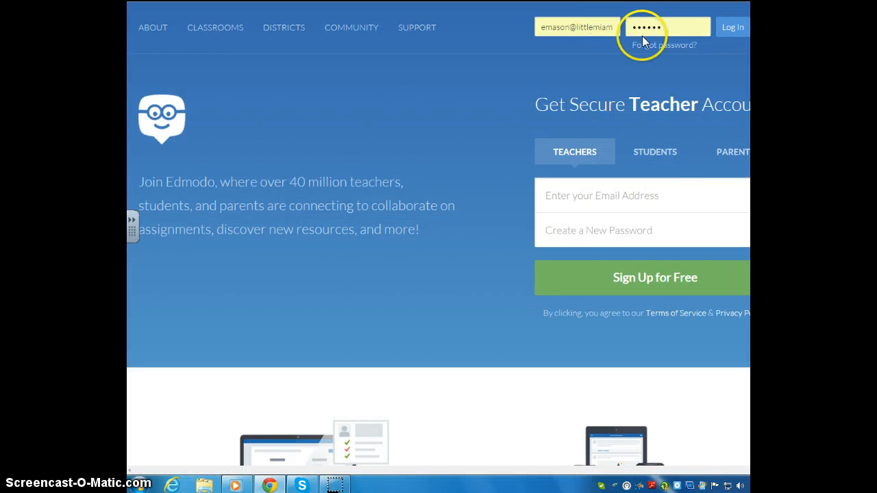
pyautogui.doubleClick(679, 24)
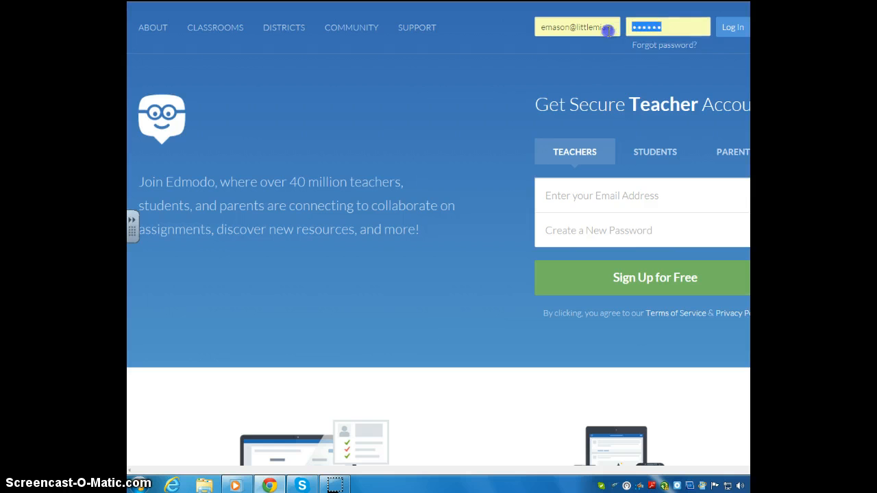
pyautogui.press('BackSpace')
pyautogui.click(608, 29)
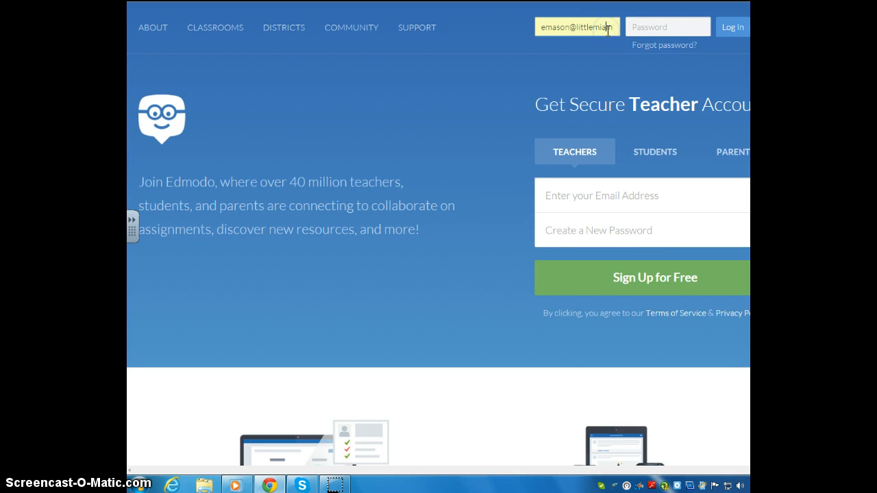
pyautogui.doubleClick(608, 29)
pyautogui.press('BackSpace')
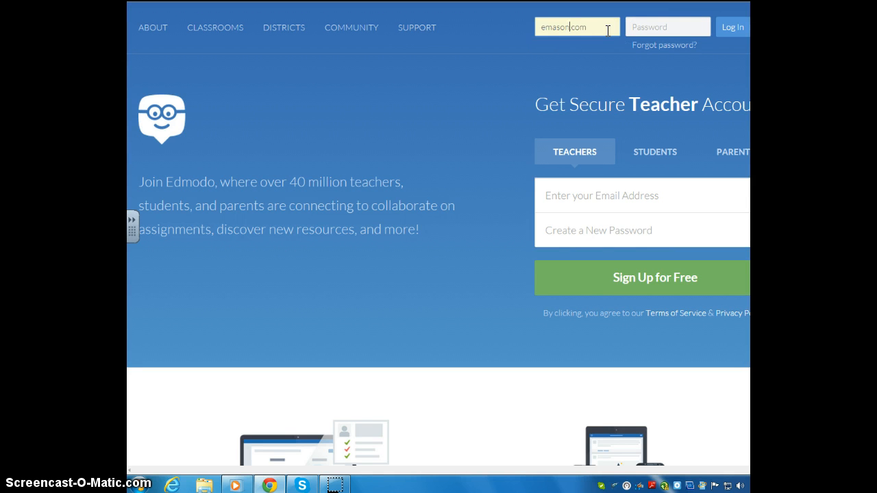
pyautogui.press('BackSpace')
pyautogui.press('BackSpace')
pyautogui.press('BackSpace')
pyautogui.press('BackSpace')
pyautogui.press('BackSpace')
pyautogui.press('BackSpace')
pyautogui.press('BackSpace')
pyautogui.press('BackSpace')
pyautogui.press('BackSpace')
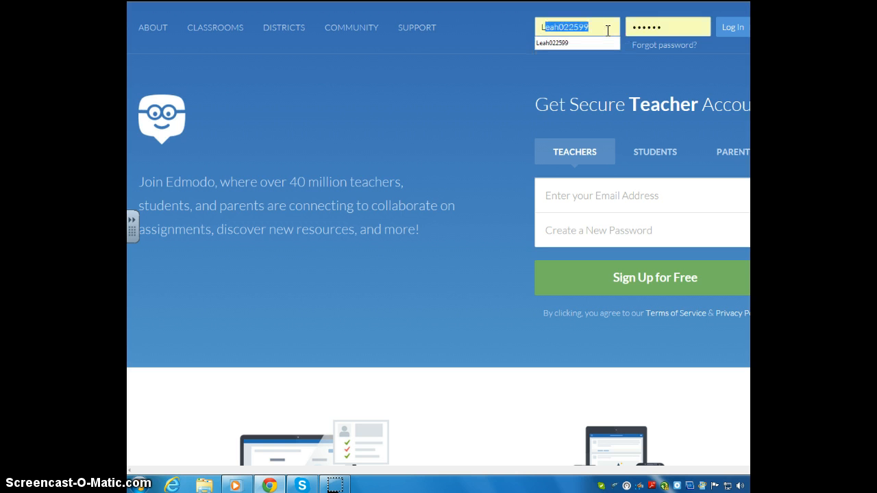
pyautogui.press('Return')
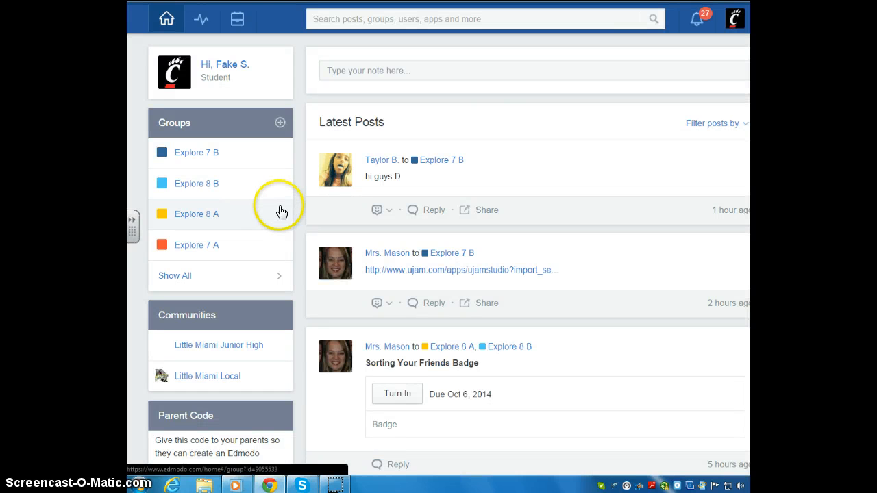
# Step: Open the Digital Life 101 assignment from Explore 7 B and start attaching a file
pyautogui.click(202, 24)
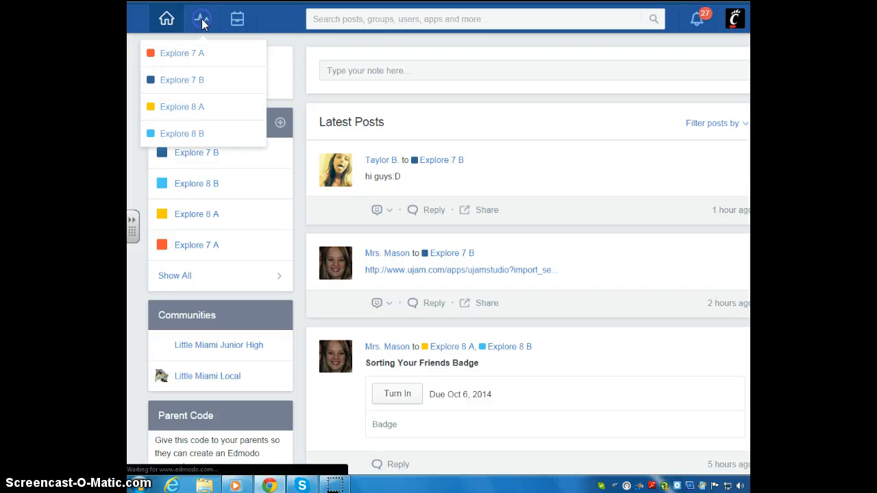
pyautogui.click(212, 77)
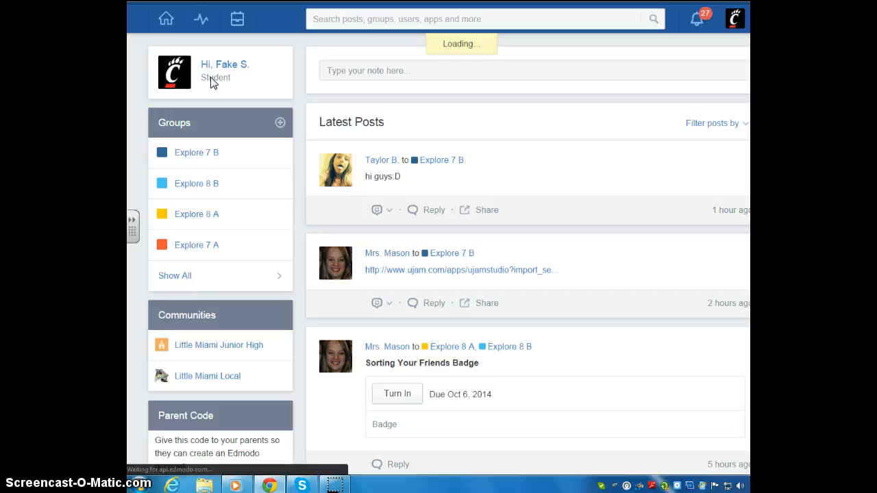
pyautogui.scroll(-2, 532, 313)
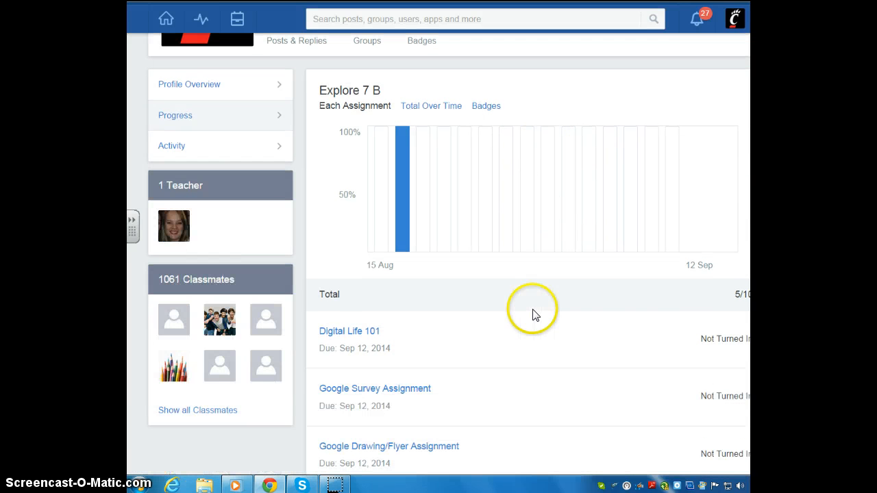
pyautogui.scroll(-2, 533, 313)
pyautogui.click(365, 235)
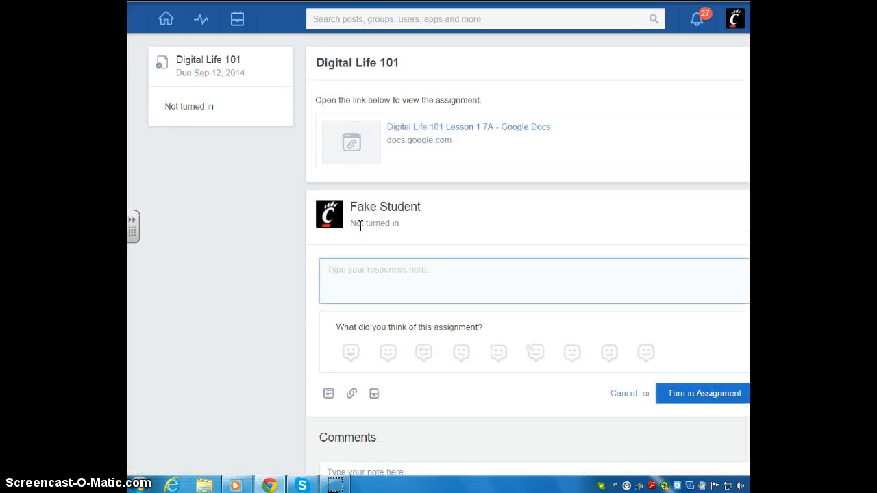
pyautogui.click(328, 395)
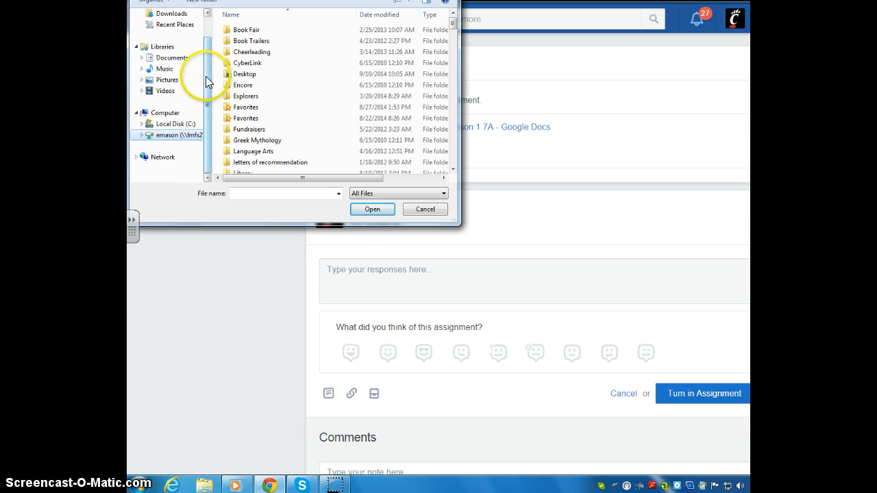
# Step: Attach Sample_.mp3 from the Downloads folder to the submission, then click into the response box
pyautogui.moveTo(206, 81); pyautogui.dragTo(203, 60)
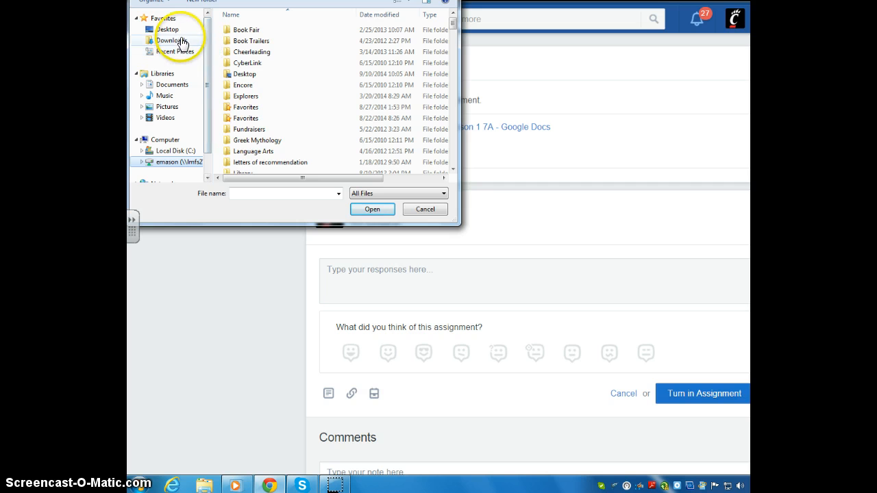
pyautogui.click(172, 41)
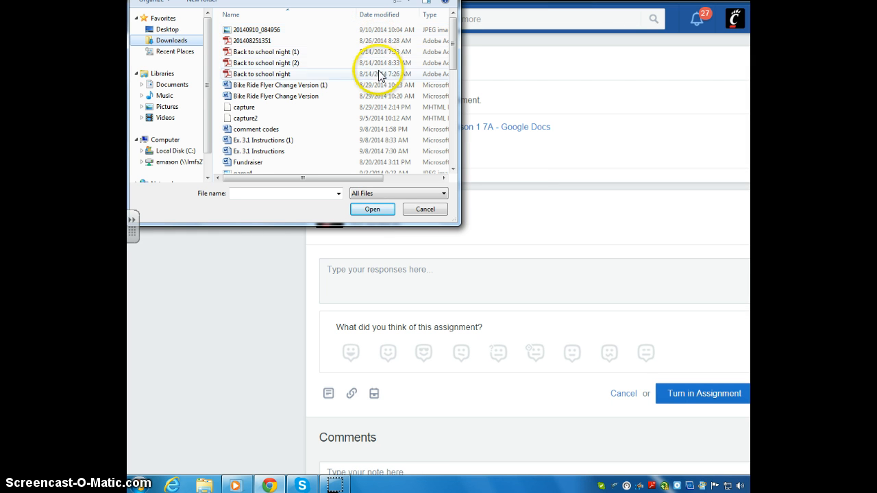
pyautogui.moveTo(453, 50); pyautogui.dragTo(448, 134)
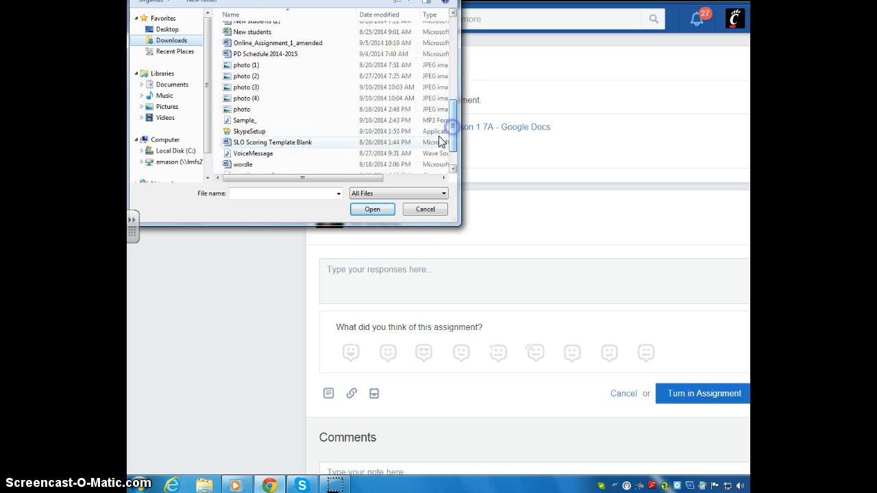
pyautogui.click(247, 124)
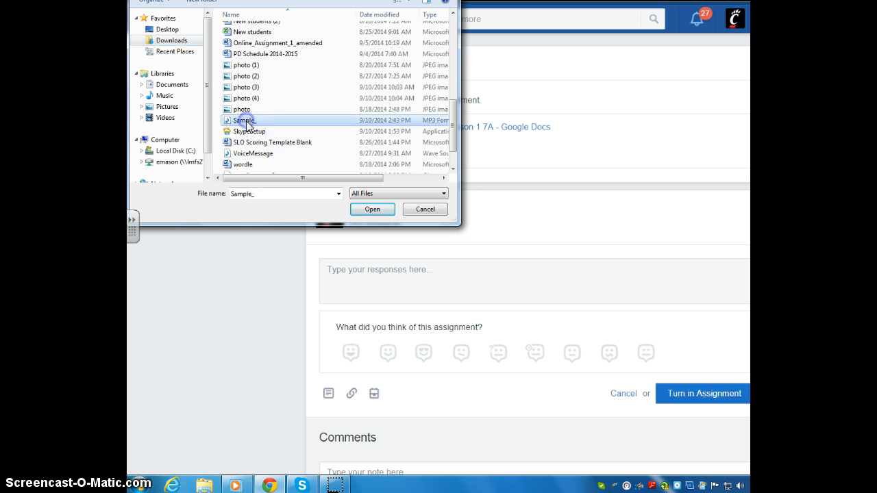
pyautogui.click(372, 209)
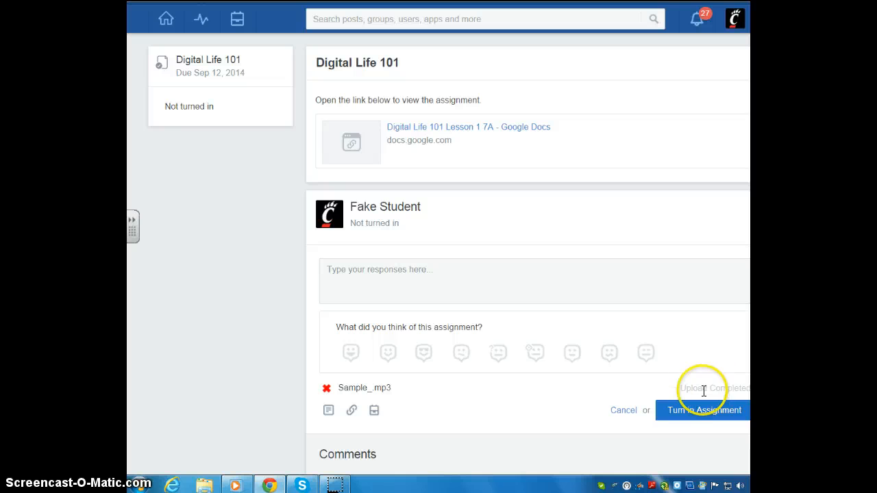
pyautogui.click(423, 265)
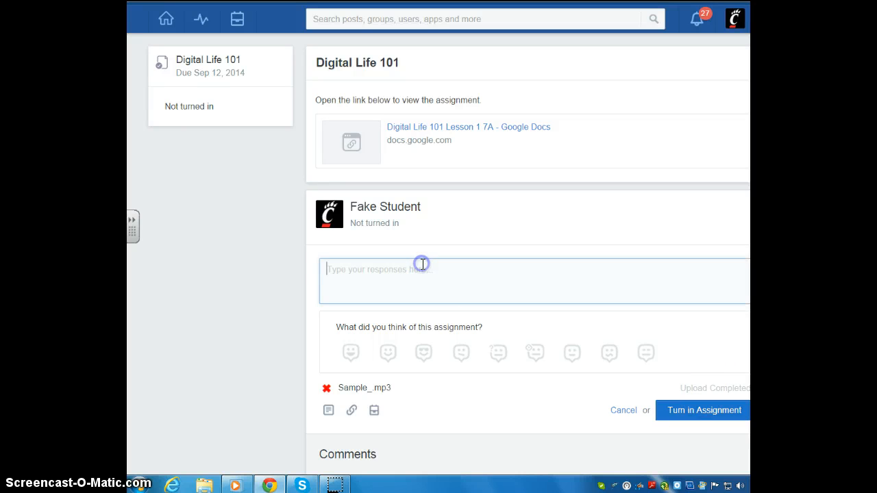